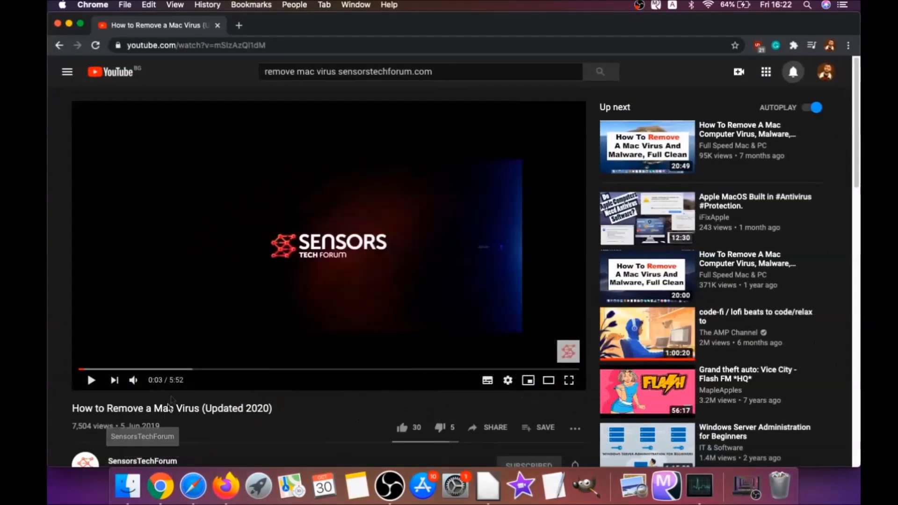
Open the sensorstechforum.com Mac Virus Removal Guide linked in the YouTube video description
{"action": "scroll", "coordinate": [216, 308], "scroll_direction": "down", "scroll_amount": 5}
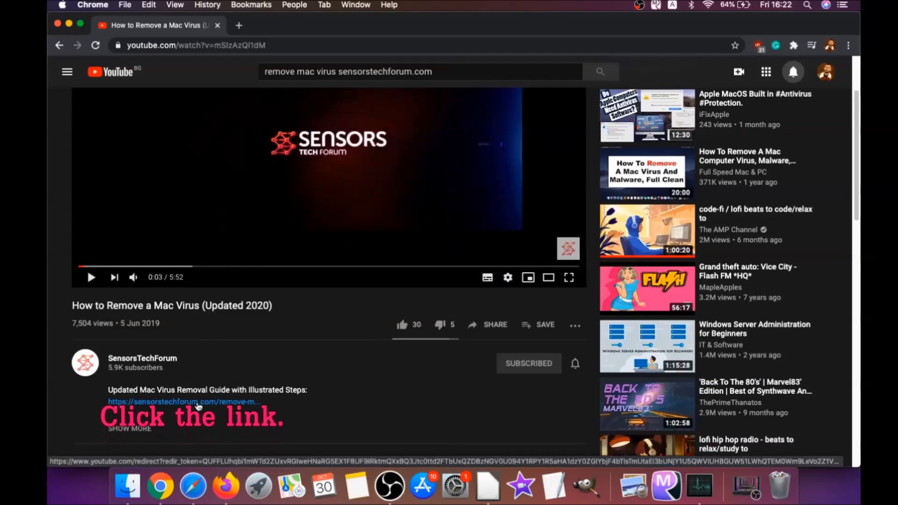
{"action": "left_click", "coordinate": [191, 403]}
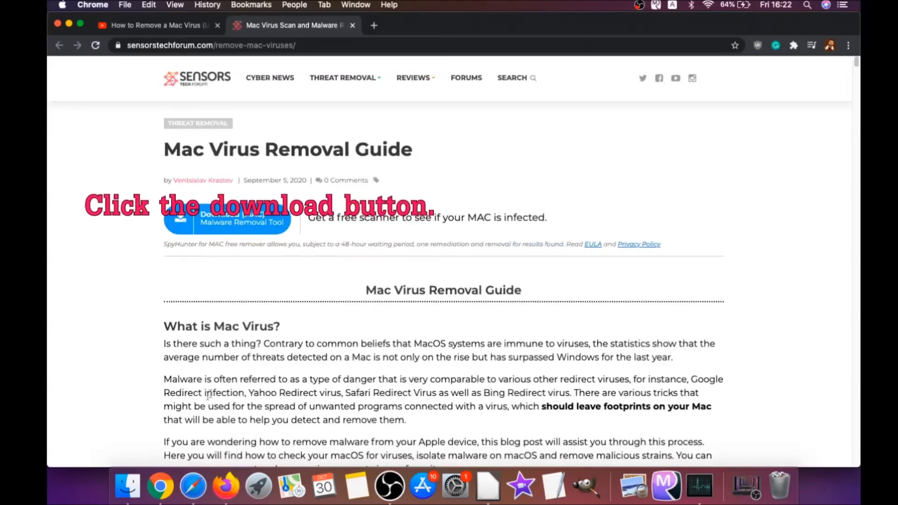
Download the SpyHunter for Mac installer .dmg, open it, and launch the installer app
{"action": "left_click", "coordinate": [223, 224]}
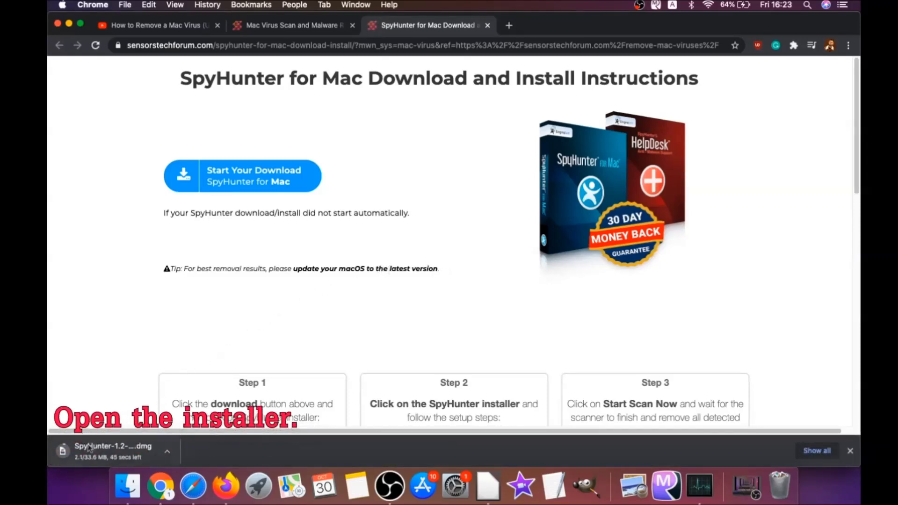
{"action": "left_click", "coordinate": [91, 452]}
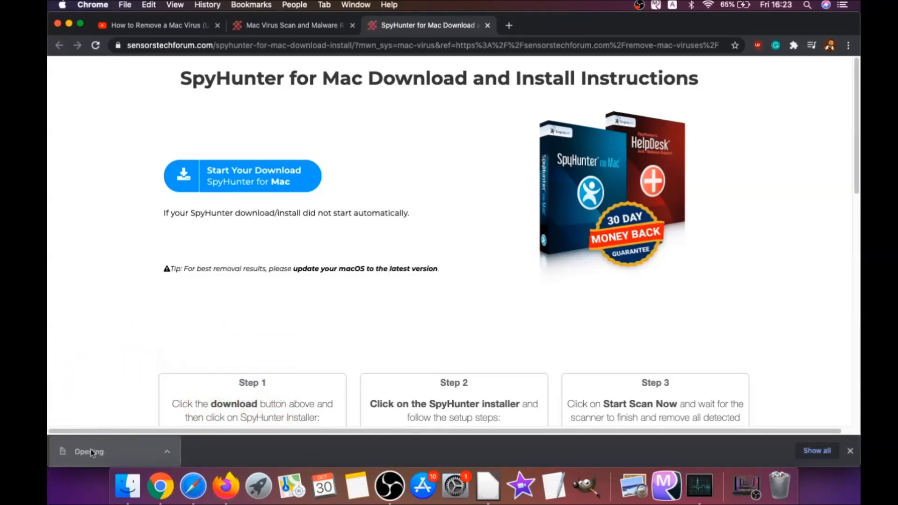
{"action": "left_click", "coordinate": [69, 24]}
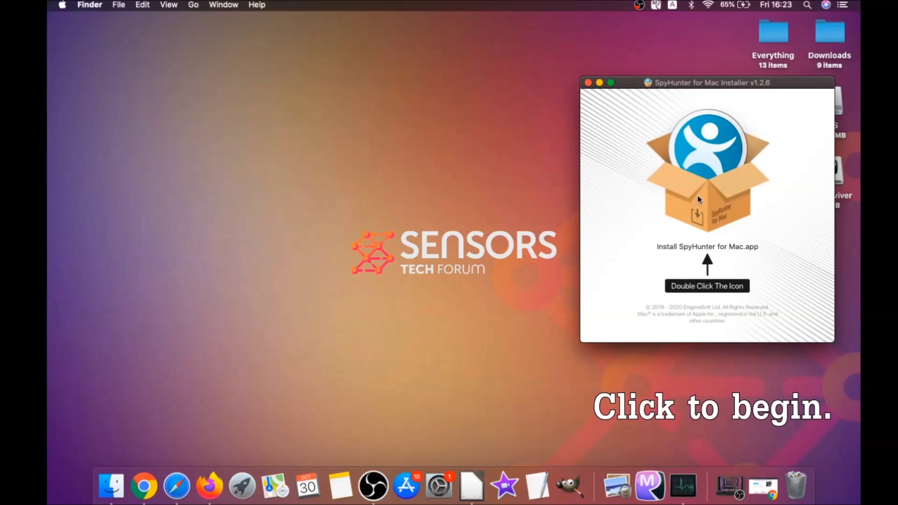
{"action": "double_click", "coordinate": [698, 199]}
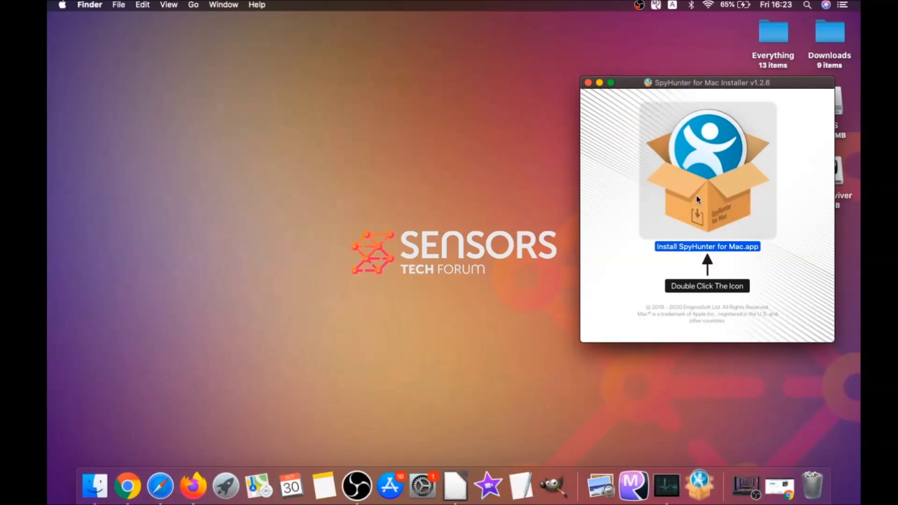
Minimize the disk image window and allow the internet-downloaded installer to open
{"action": "left_click", "coordinate": [599, 83]}
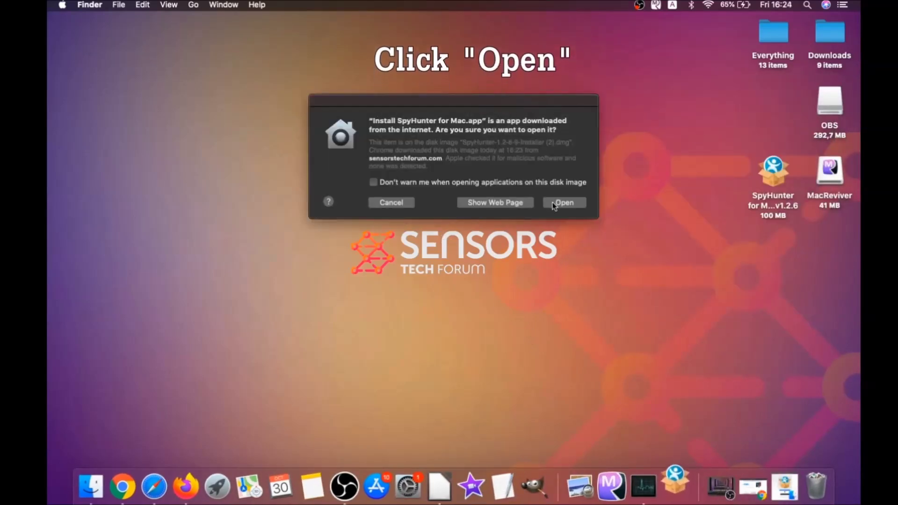
{"action": "left_click", "coordinate": [563, 202]}
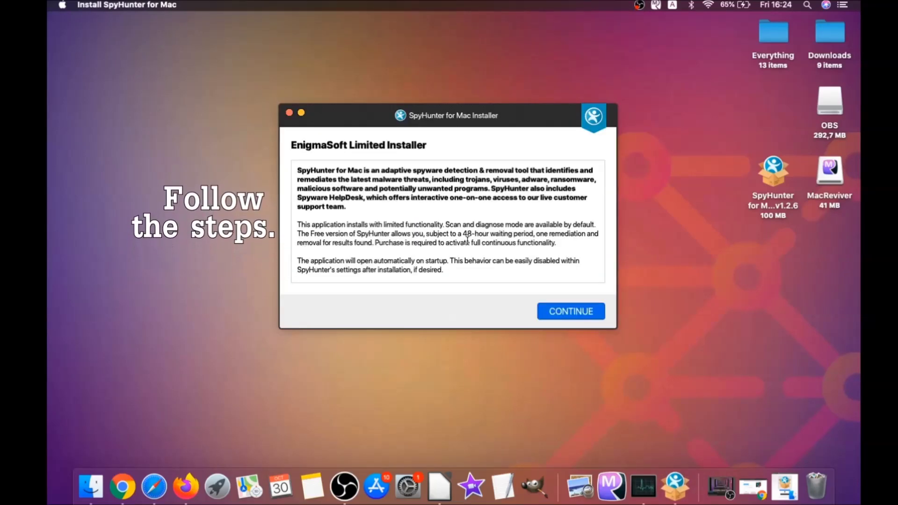
Accept the EULA/TOS consent and install SpyHunter for Mac
{"action": "left_click", "coordinate": [550, 311]}
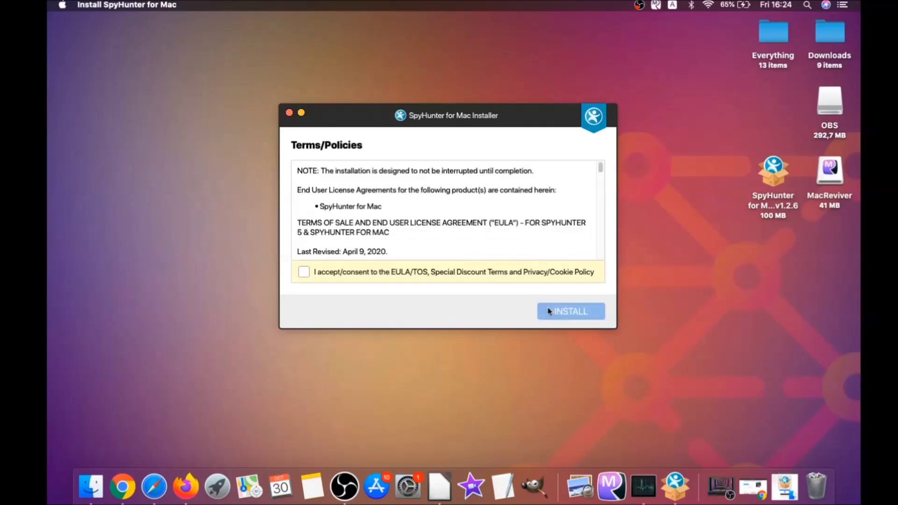
{"action": "left_click", "coordinate": [304, 272]}
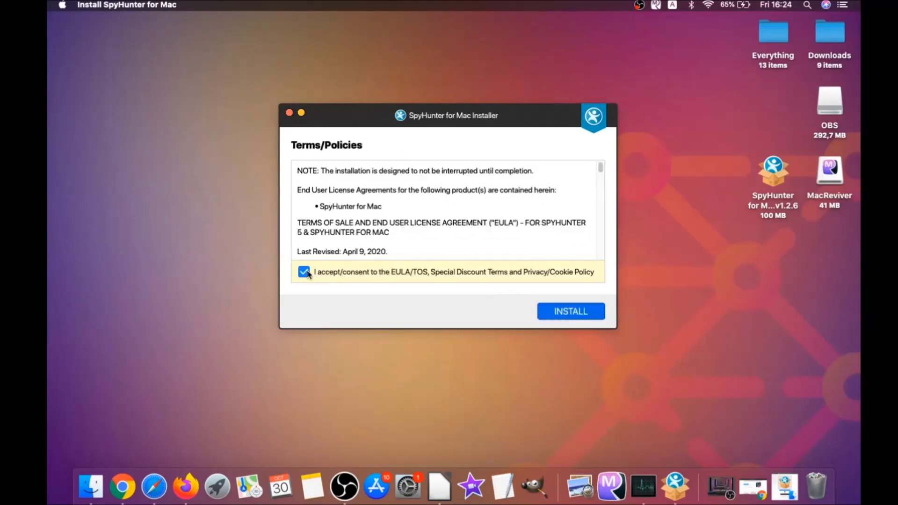
{"action": "left_click", "coordinate": [549, 311]}
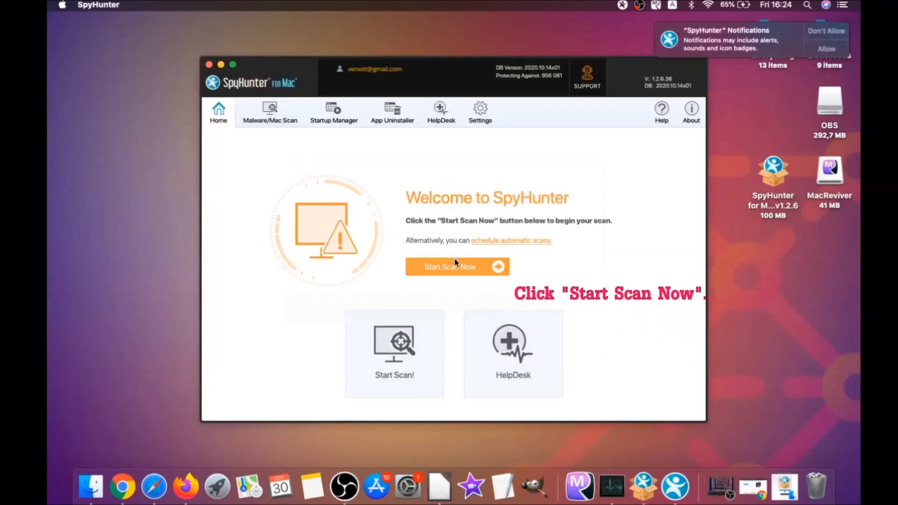
Run a scan that finds 3 issues, including MacReviverSetup.dmg as malware
{"action": "left_click", "coordinate": [455, 265]}
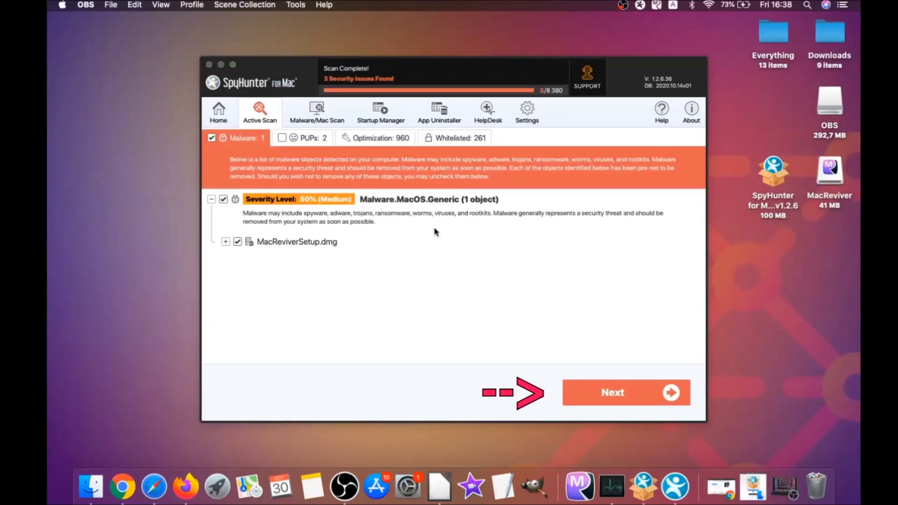
Remove the MacReviverSetup.dmg malware and both MacReviver PUPs, then finish the cleanup
{"action": "left_click", "coordinate": [616, 397]}
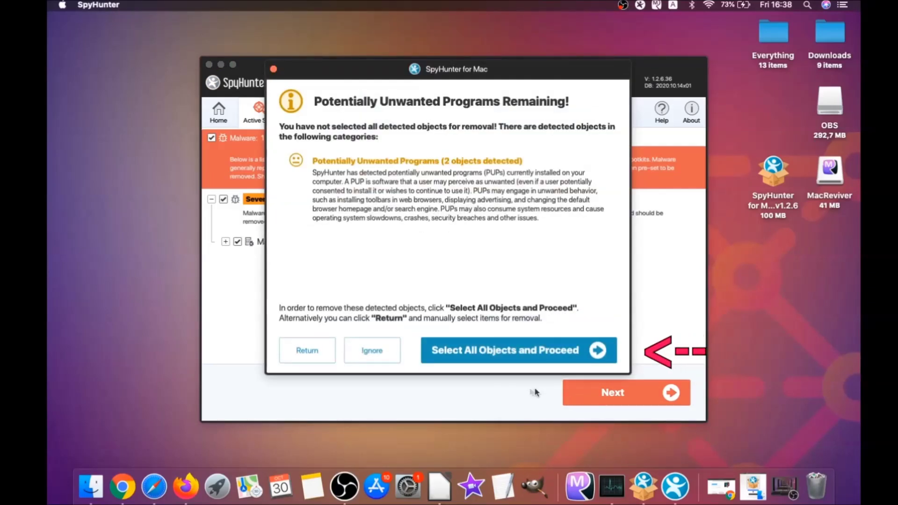
{"action": "left_click", "coordinate": [372, 351]}
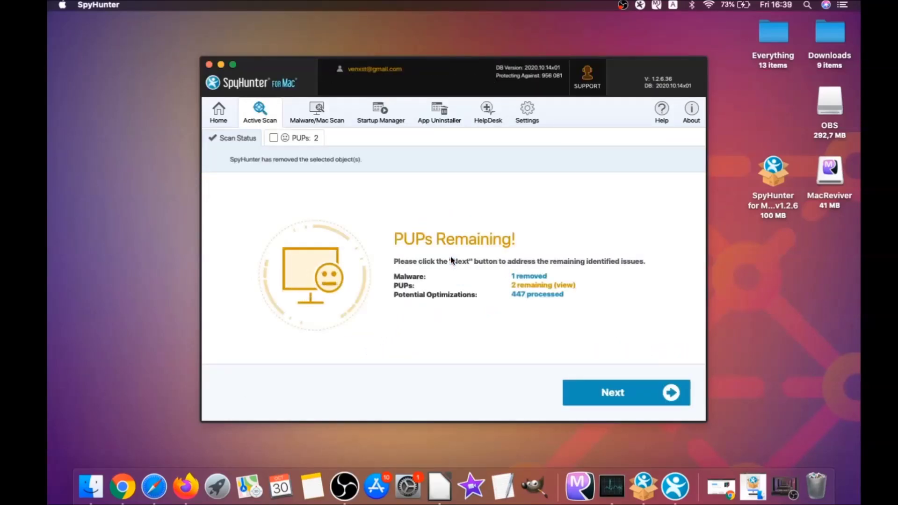
{"action": "left_click", "coordinate": [302, 137]}
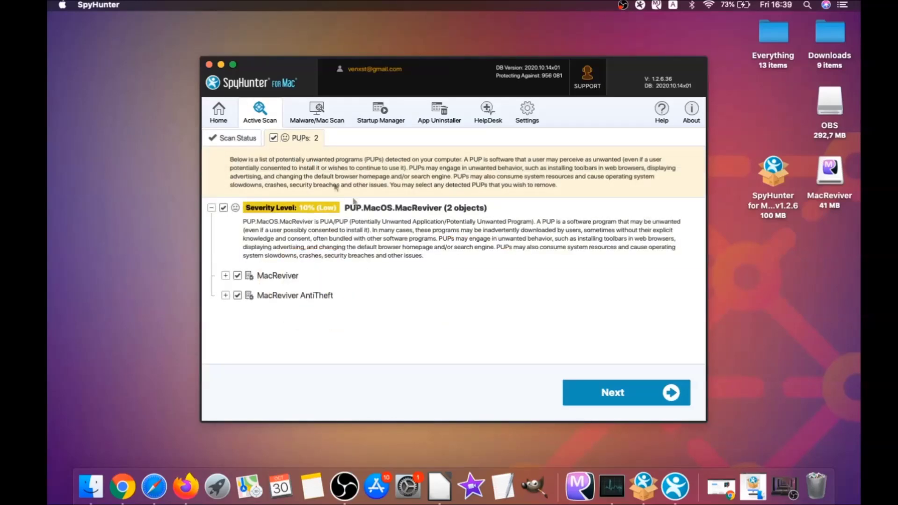
{"action": "left_click", "coordinate": [620, 381]}
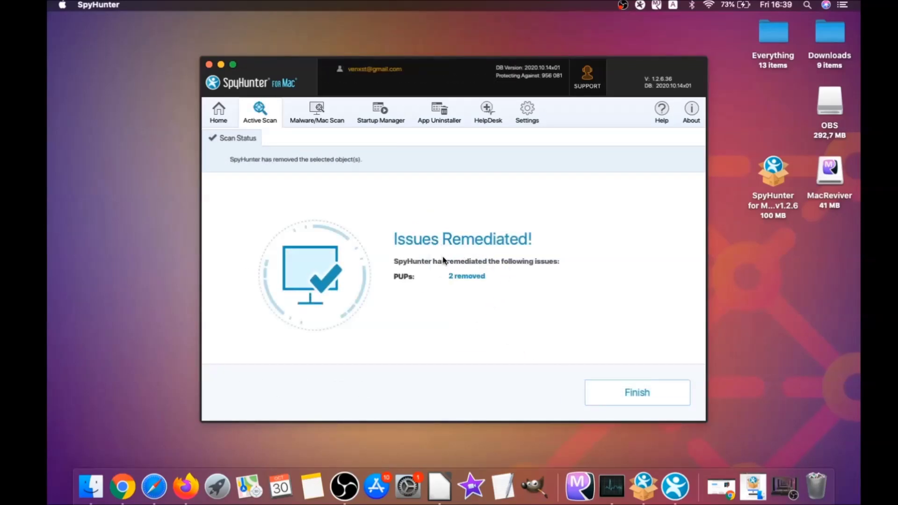
{"action": "left_click", "coordinate": [641, 393]}
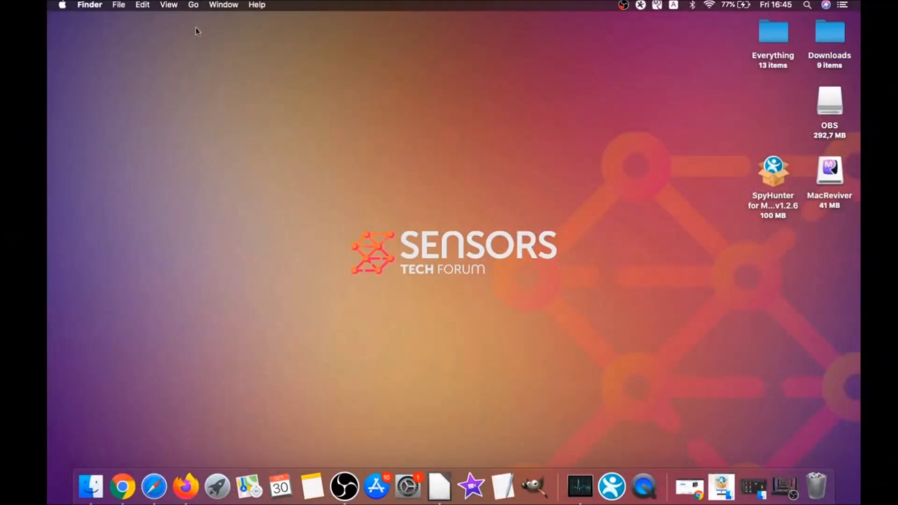
{"action": "left_click", "coordinate": [194, 5]}
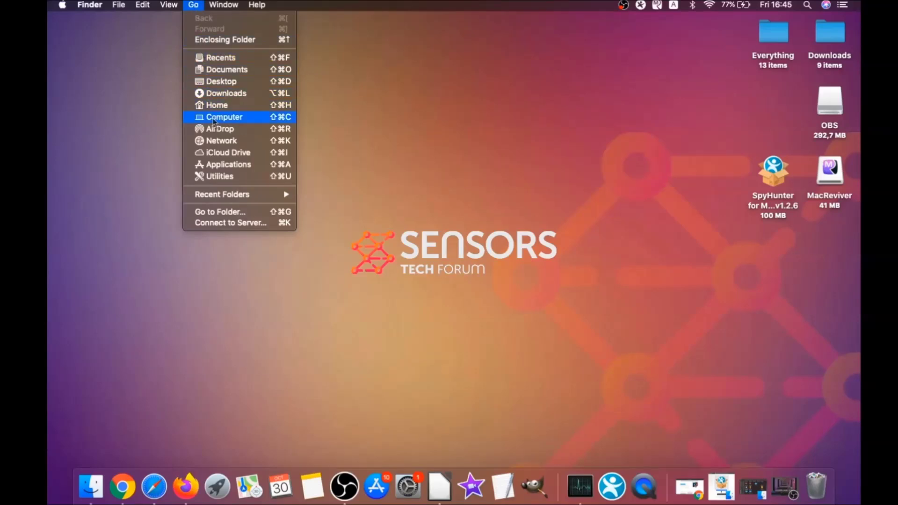
Move MacReviver.app from Applications to the Bin, then go to the Utilities folder
{"action": "left_click", "coordinate": [226, 165]}
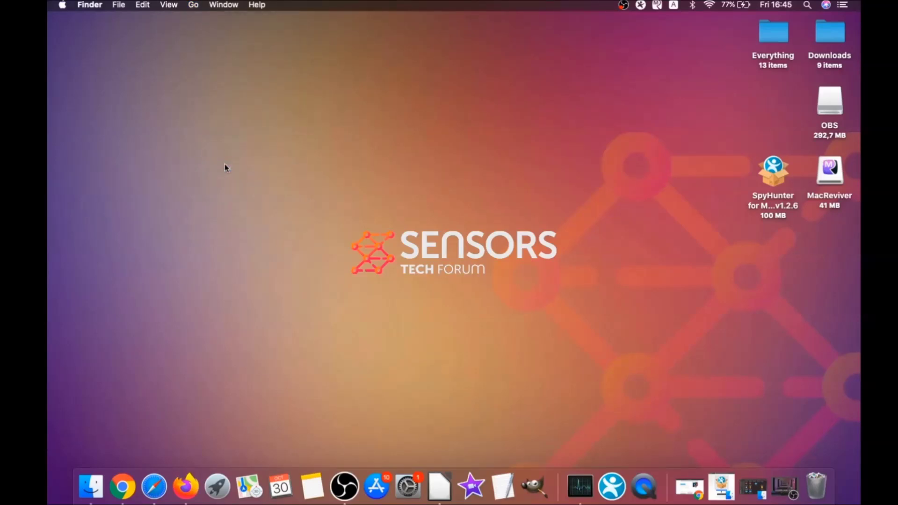
{"action": "left_click", "coordinate": [343, 235]}
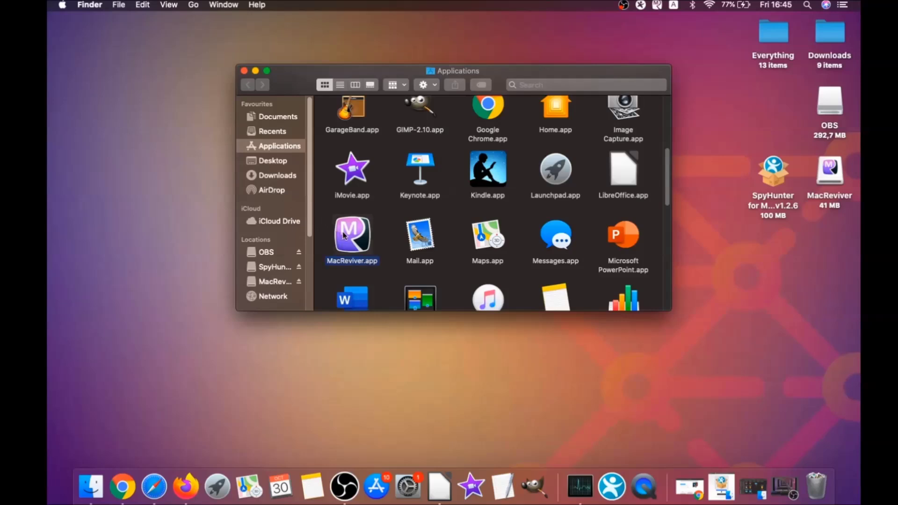
{"action": "left_click_drag", "start_coordinate": [341, 241], "coordinate": [815, 480]}
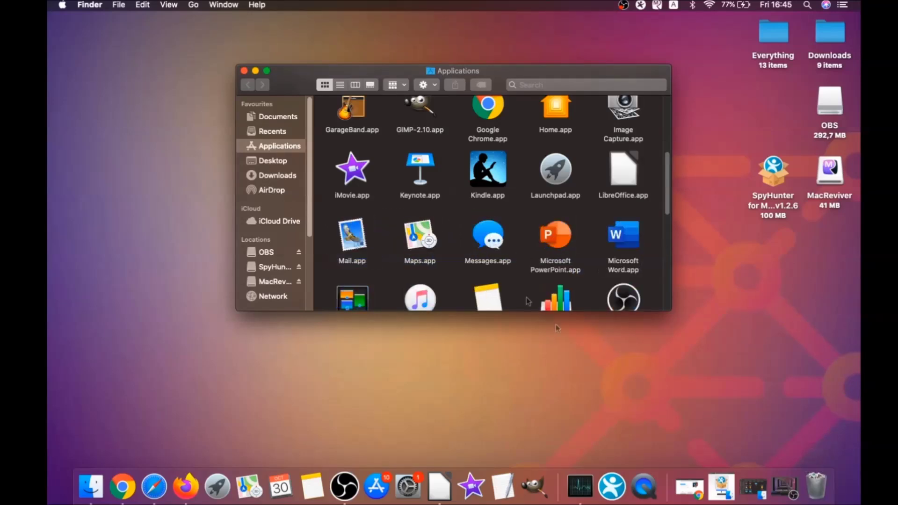
{"action": "left_click", "coordinate": [244, 72]}
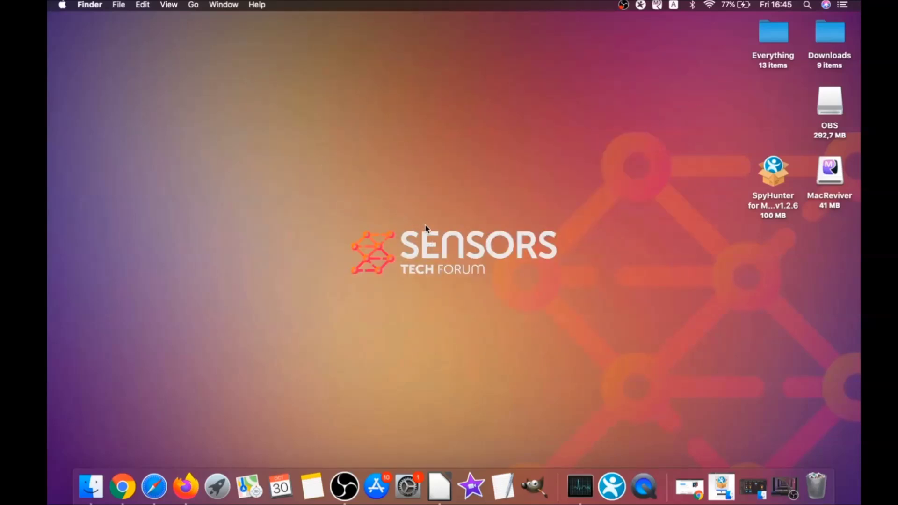
{"action": "left_click", "coordinate": [196, 9]}
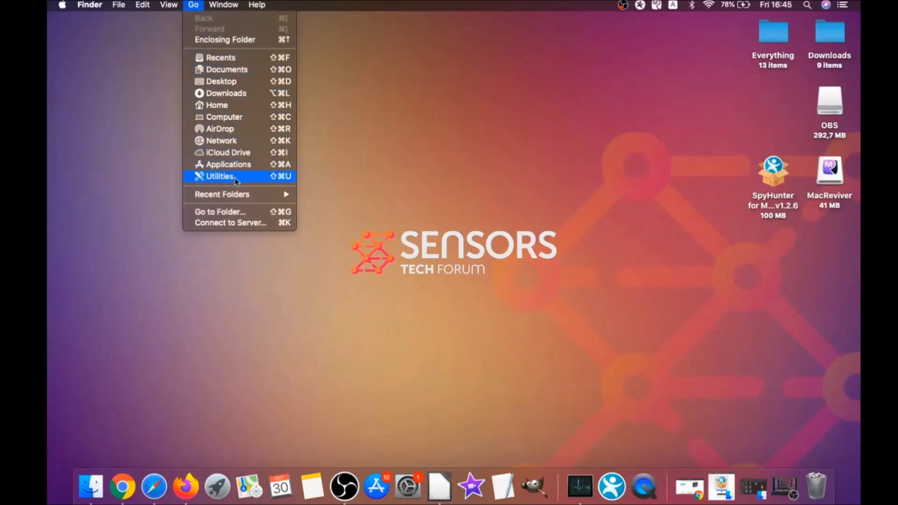
{"action": "left_click", "coordinate": [220, 176]}
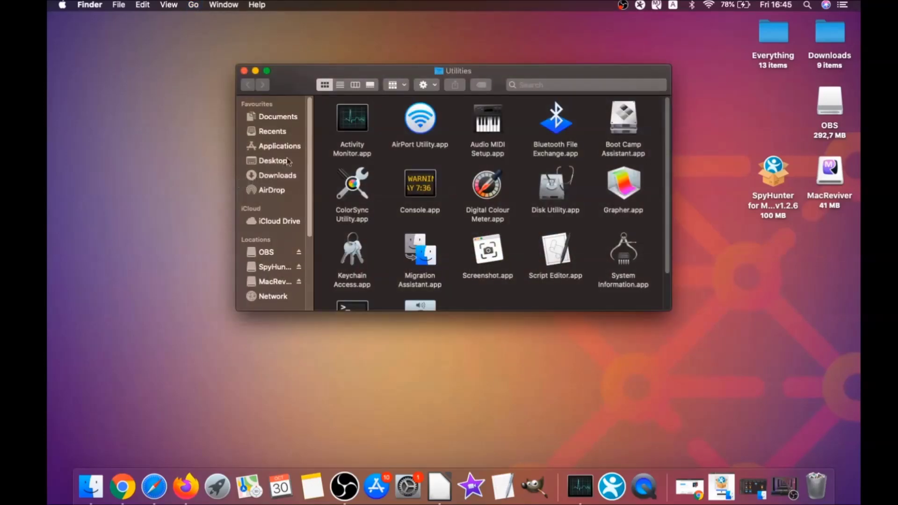
Launch Activity Monitor and force quit the lsd process
{"action": "double_click", "coordinate": [352, 122]}
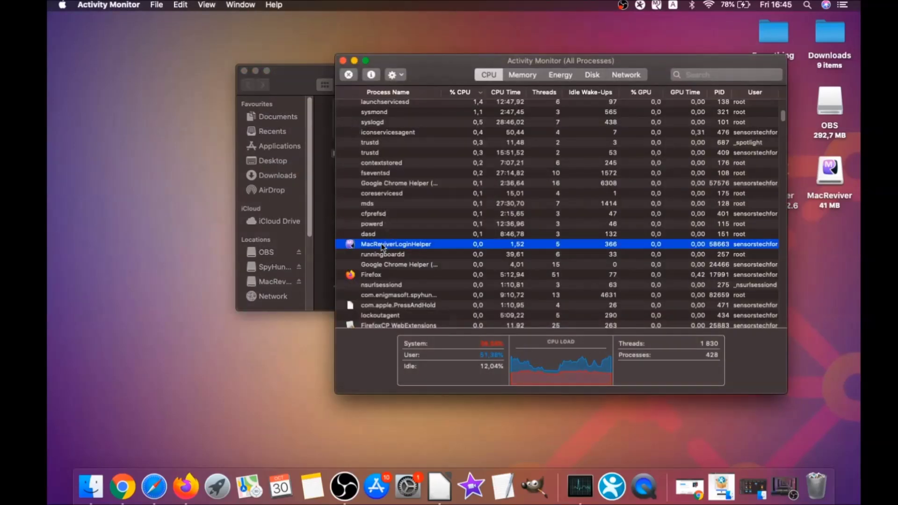
{"action": "left_click", "coordinate": [380, 245]}
{"action": "scroll", "coordinate": [382, 246], "scroll_direction": "down", "scroll_amount": 10}
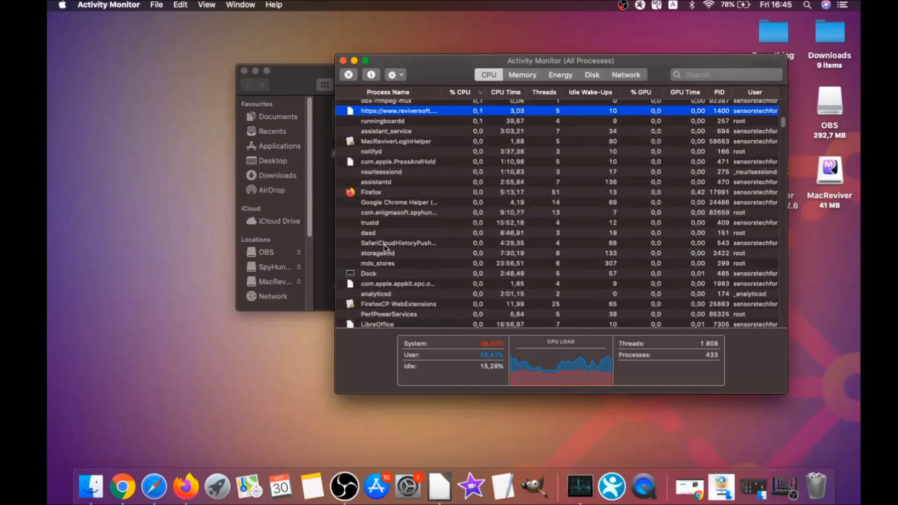
{"action": "scroll", "coordinate": [374, 282], "scroll_direction": "down", "scroll_amount": 5}
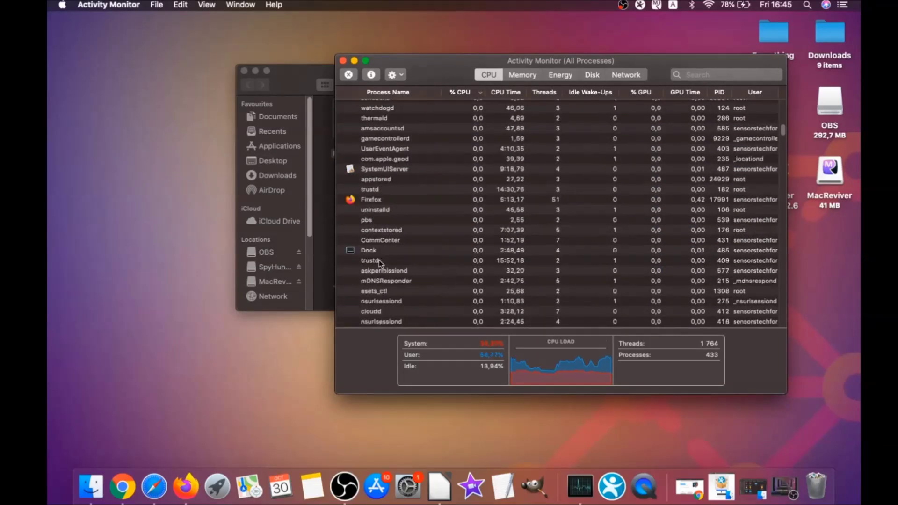
{"action": "scroll", "coordinate": [380, 261], "scroll_direction": "up", "scroll_amount": 3}
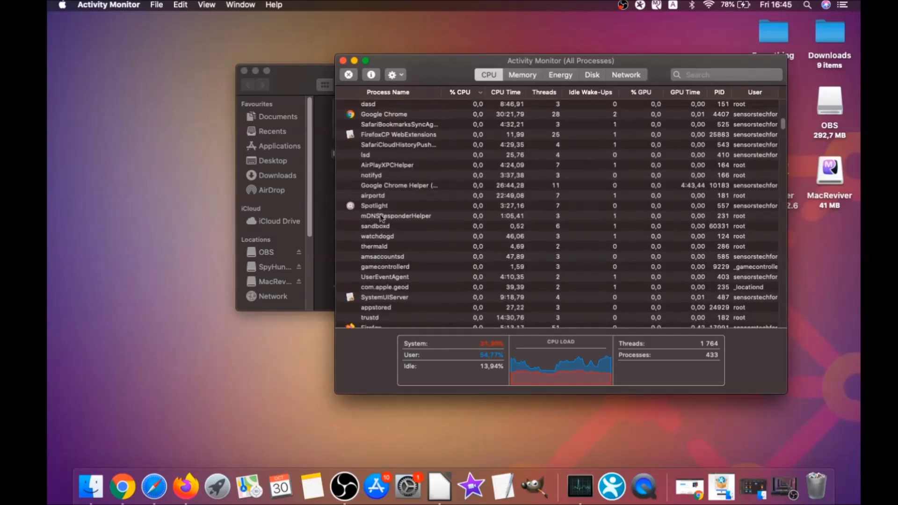
{"action": "left_click", "coordinate": [376, 194]}
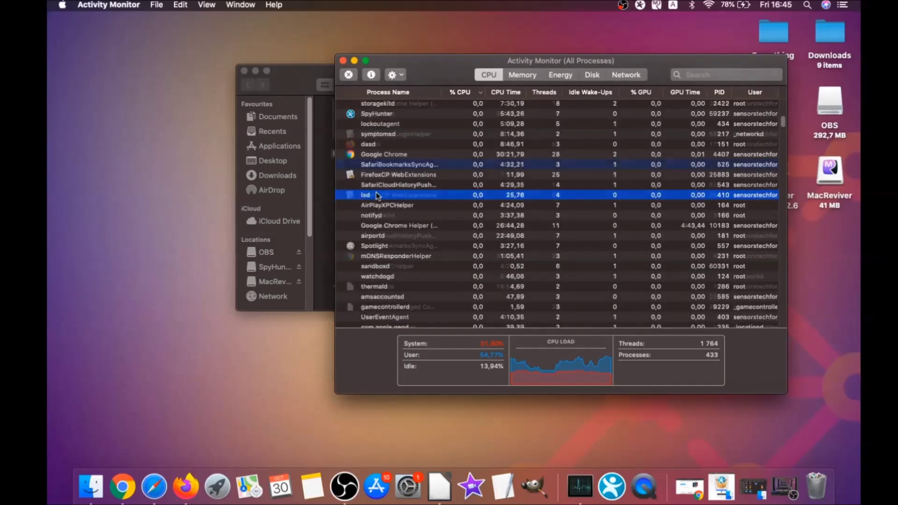
{"action": "left_click", "coordinate": [349, 74]}
{"action": "left_click", "coordinate": [615, 143]}
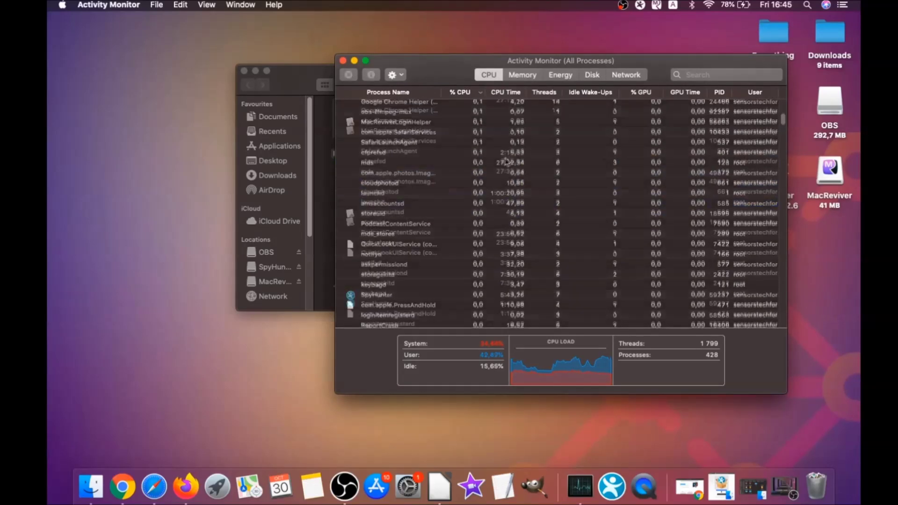
Force quit MacReviverLoginHelper, then close Activity Monitor and the Utilities window
{"action": "left_click", "coordinate": [416, 165]}
{"action": "left_click", "coordinate": [354, 77]}
{"action": "left_click", "coordinate": [580, 143]}
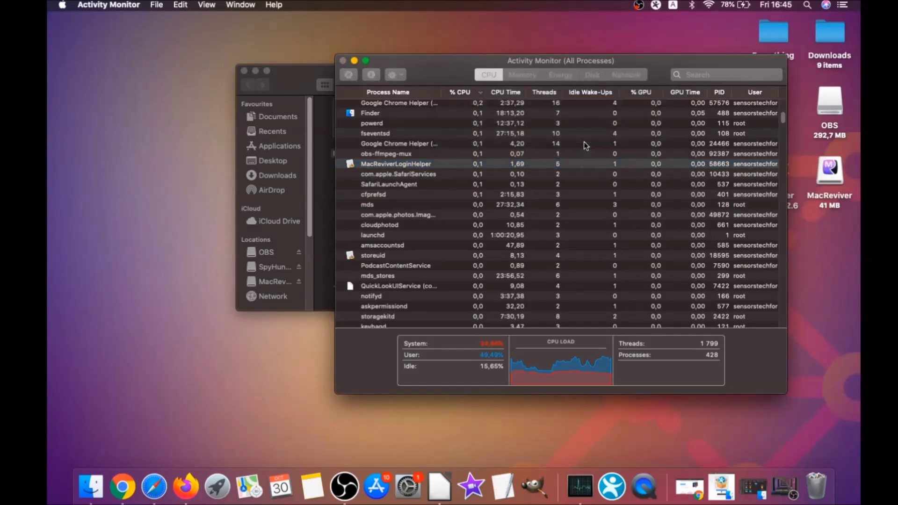
{"action": "scroll", "coordinate": [414, 160], "scroll_direction": "up", "scroll_amount": 5}
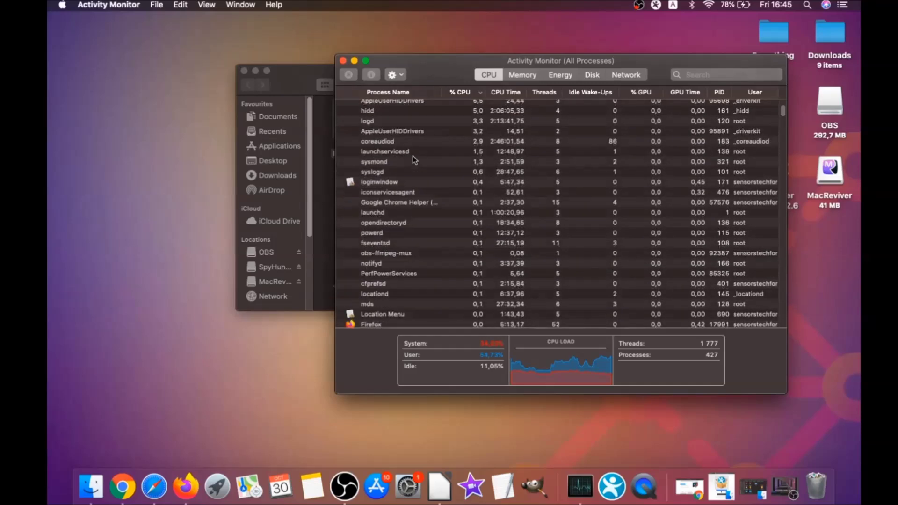
{"action": "left_click", "coordinate": [342, 61]}
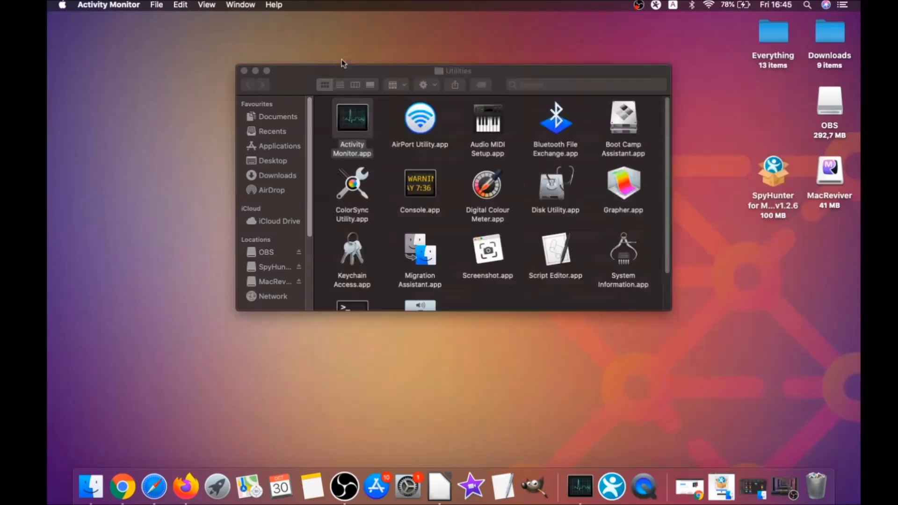
{"action": "left_click", "coordinate": [243, 71]}
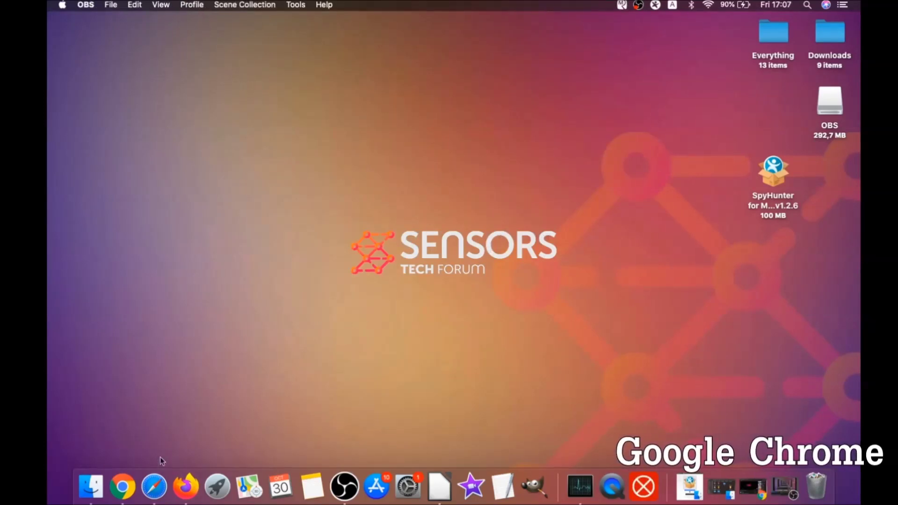
In Chrome, go to about://settings/clearBrowserData
{"action": "left_click", "coordinate": [122, 487]}
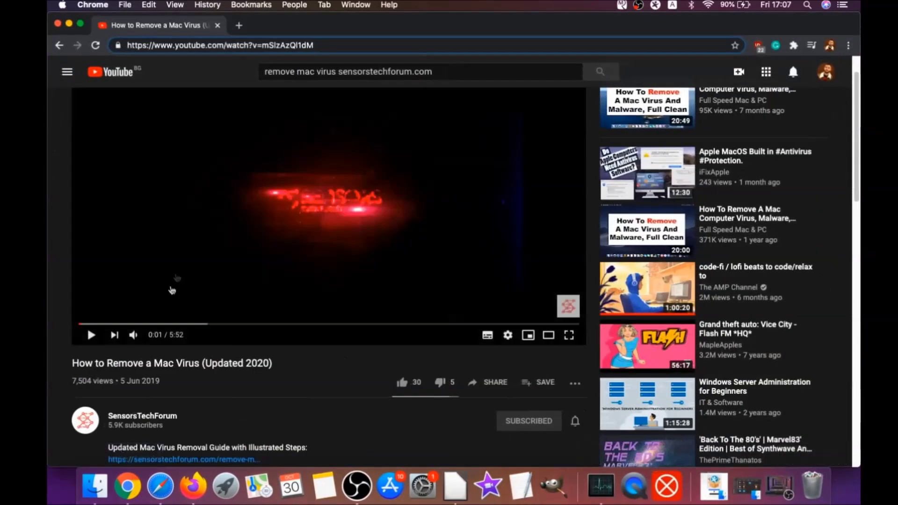
{"action": "left_click_drag", "start_coordinate": [315, 47], "coordinate": [124, 49]}
{"action": "type", "text": "about"}
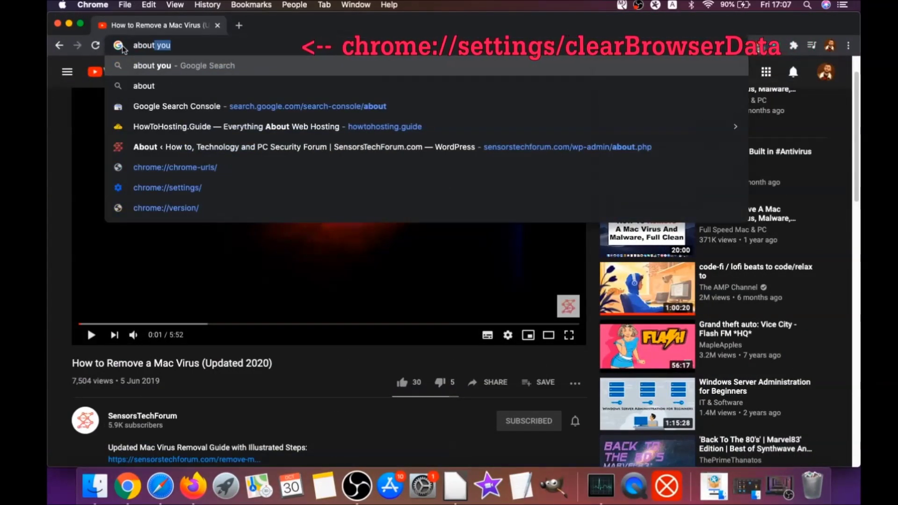
{"action": "type", "text": "://settings"}
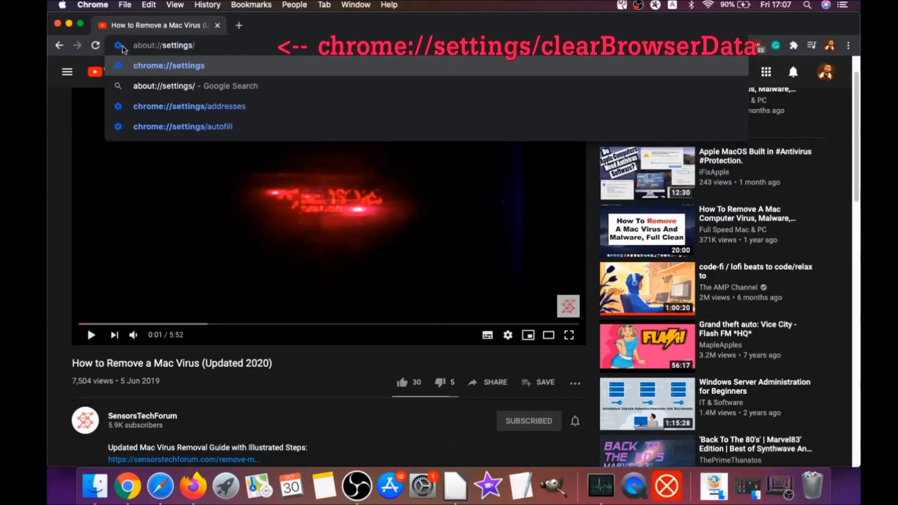
{"action": "type", "text": "/clearBrowserDat"}
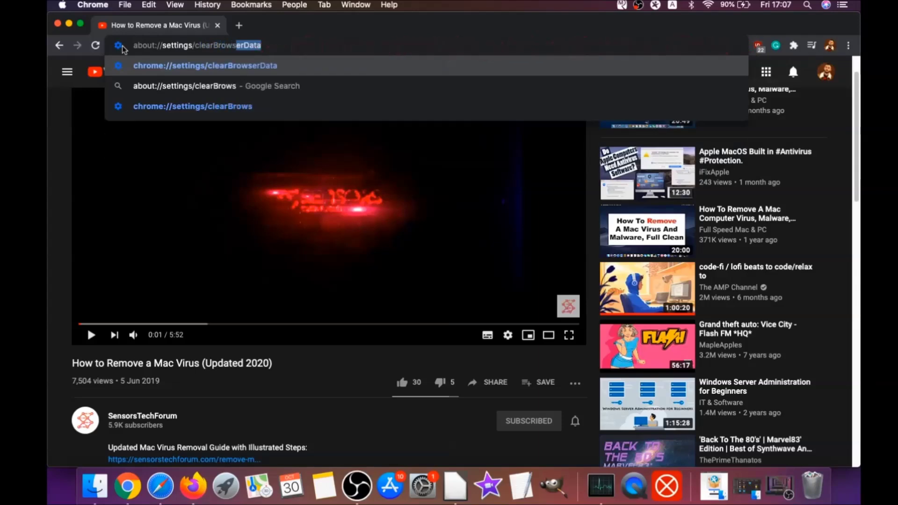
{"action": "type", "text": "a"}
{"action": "key", "text": "Return"}
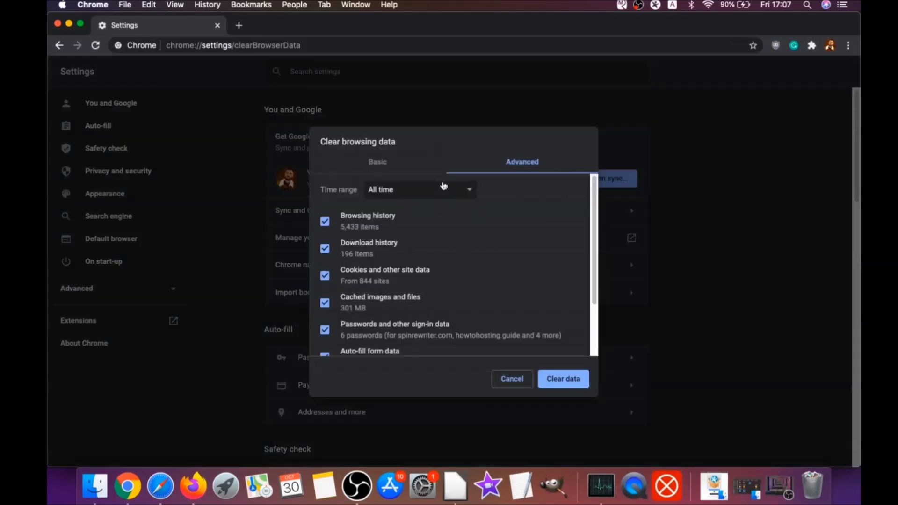
Clear all-time browsing data, keeping Passwords and other sign-in data unticked
{"action": "left_click", "coordinate": [410, 192]}
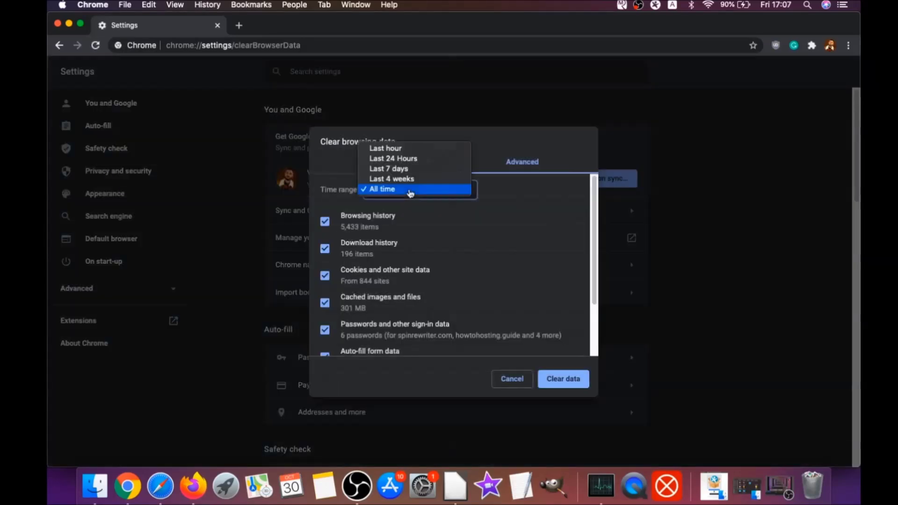
{"action": "left_click", "coordinate": [383, 189]}
{"action": "scroll", "coordinate": [391, 213], "scroll_direction": "down", "scroll_amount": 2}
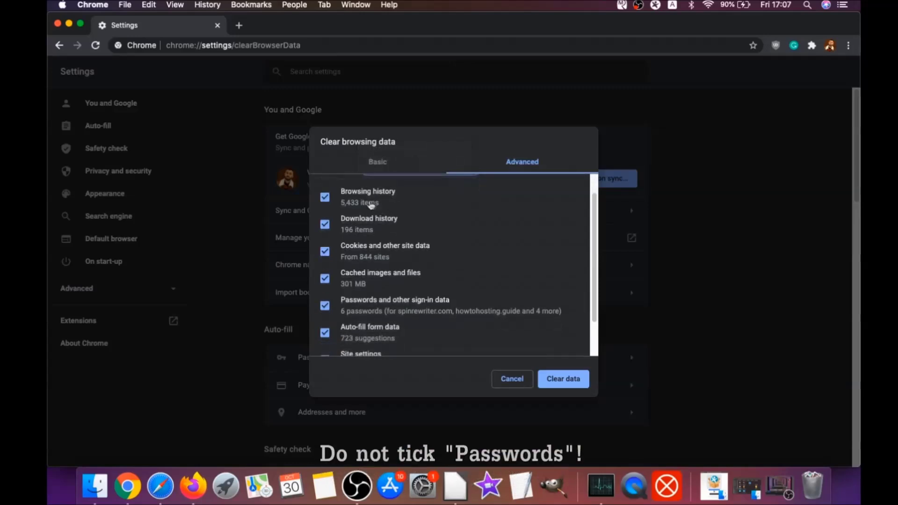
{"action": "scroll", "coordinate": [369, 220], "scroll_direction": "down", "scroll_amount": 2}
{"action": "left_click", "coordinate": [325, 261]}
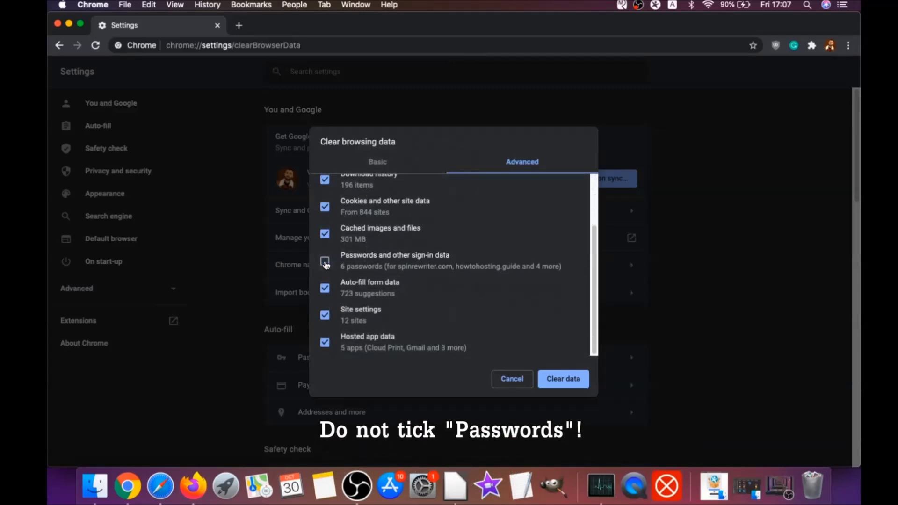
{"action": "scroll", "coordinate": [336, 253], "scroll_direction": "up", "scroll_amount": 3}
{"action": "scroll", "coordinate": [353, 285], "scroll_direction": "down", "scroll_amount": 3}
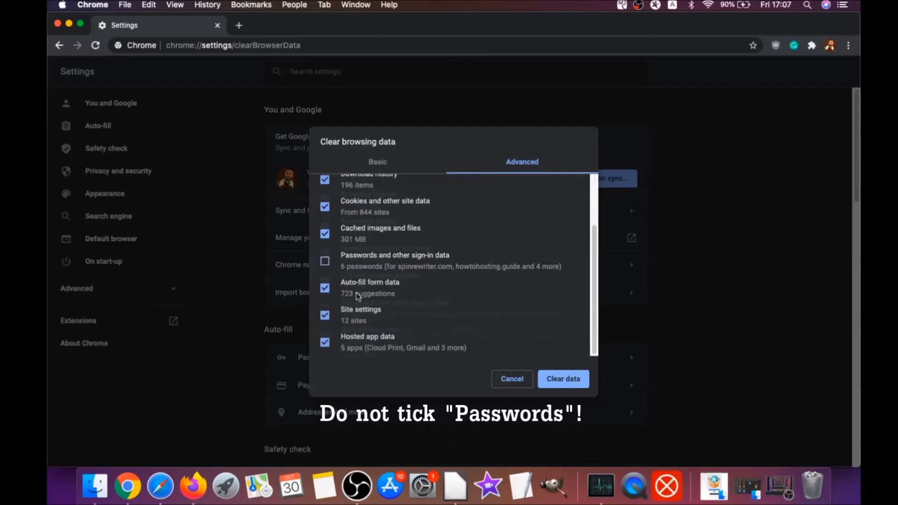
{"action": "left_click", "coordinate": [559, 381]}
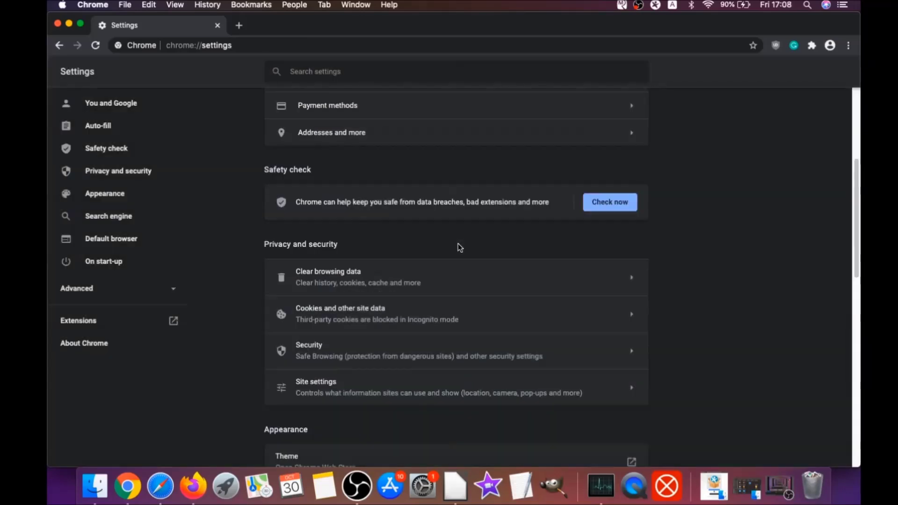
Remove the uBlock Origin extension from Chrome's Extensions page and minimize Chrome
{"action": "left_click", "coordinate": [848, 46]}
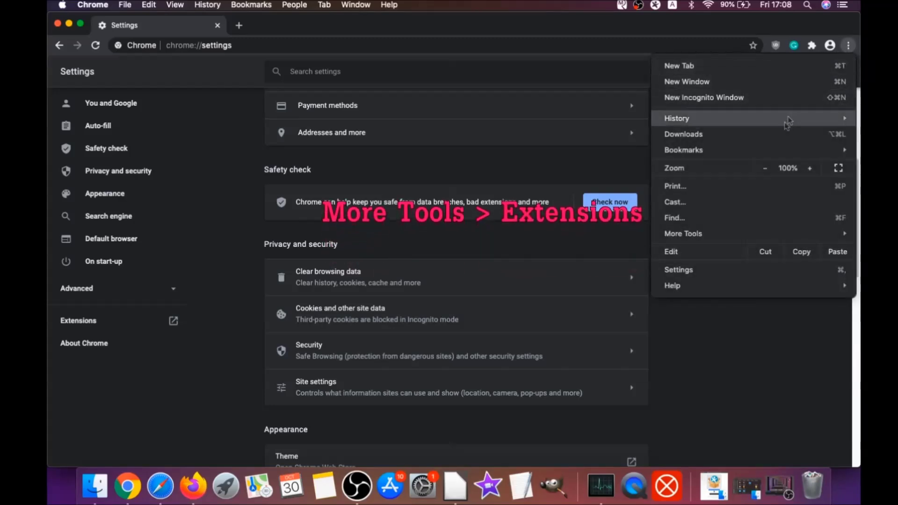
{"action": "mouse_move", "coordinate": [741, 234]}
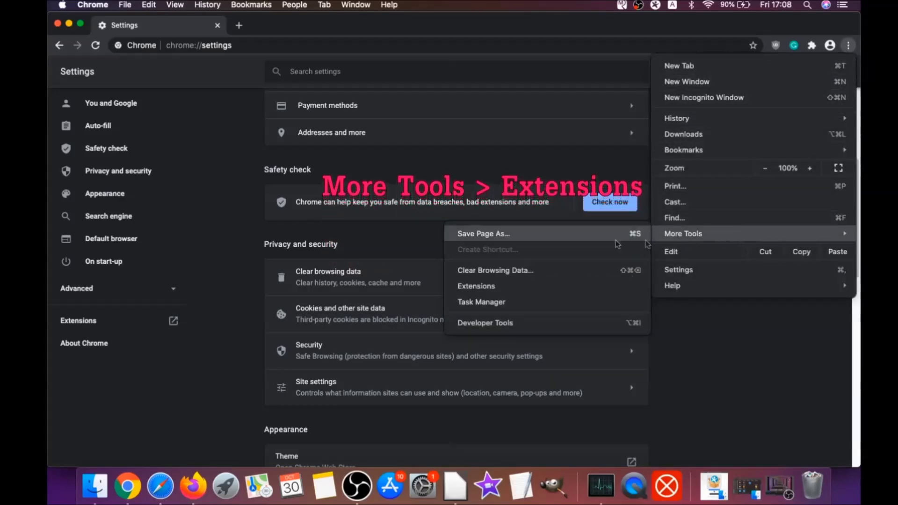
{"action": "left_click", "coordinate": [476, 286]}
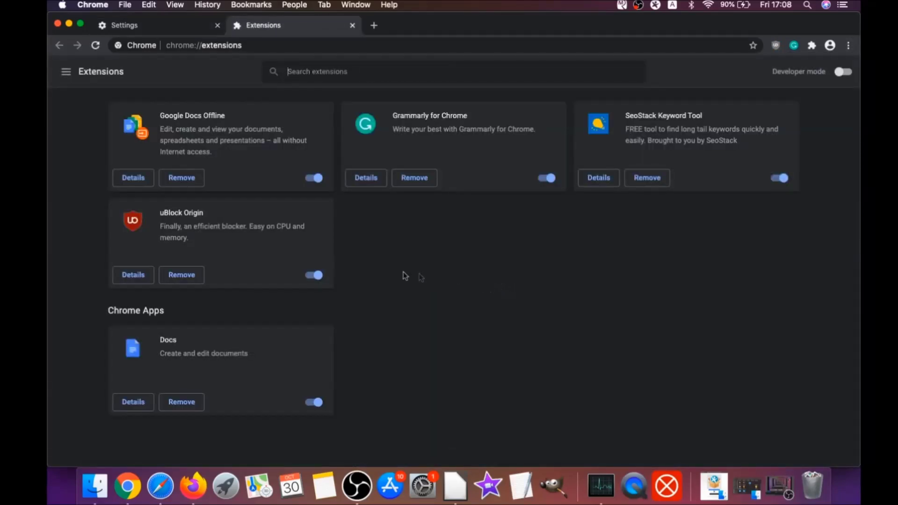
{"action": "left_click", "coordinate": [175, 276]}
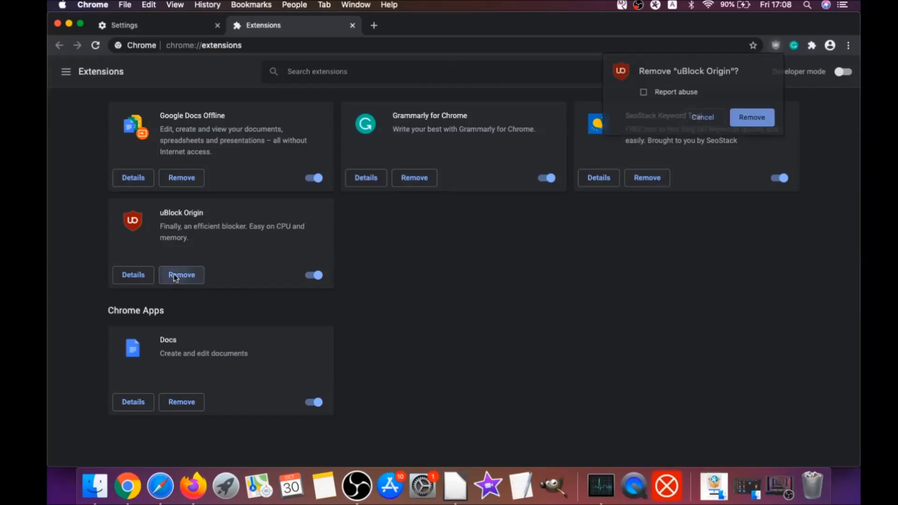
{"action": "left_click", "coordinate": [764, 116]}
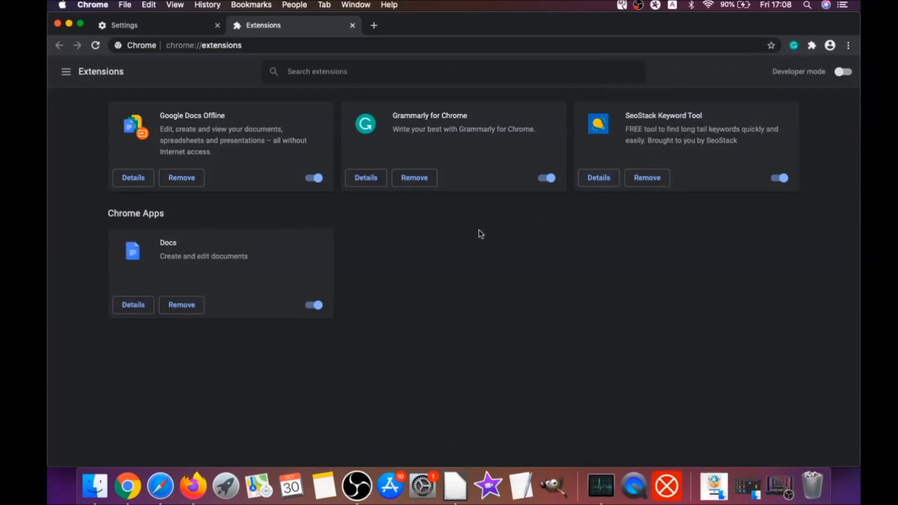
{"action": "left_click", "coordinate": [69, 23]}
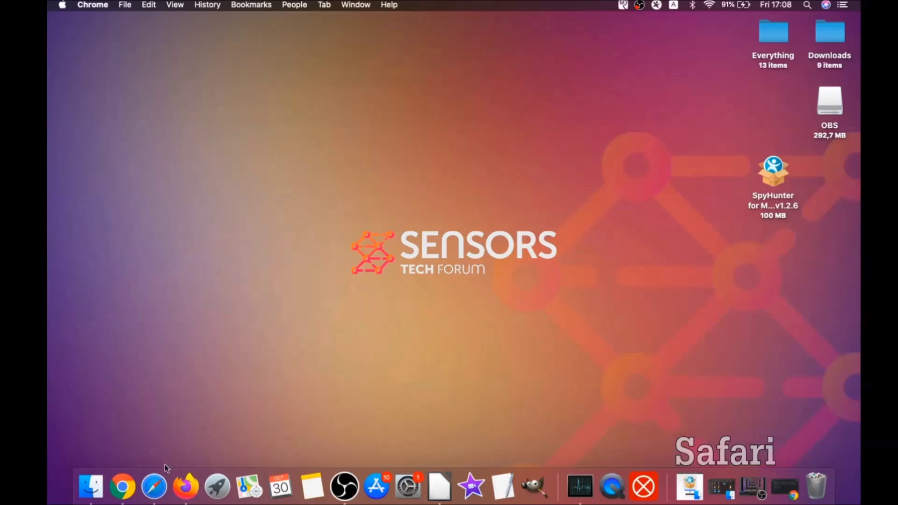
{"action": "left_click", "coordinate": [154, 487]}
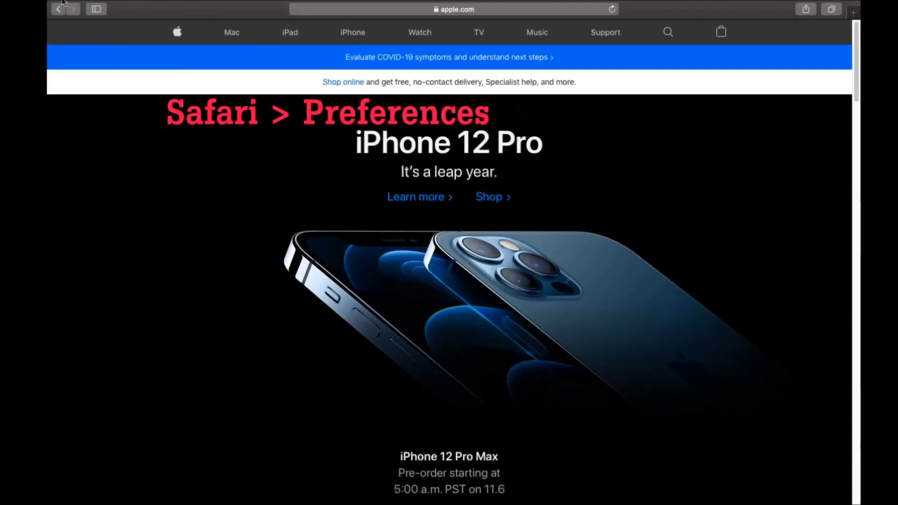
{"action": "mouse_move", "coordinate": [123, 2]}
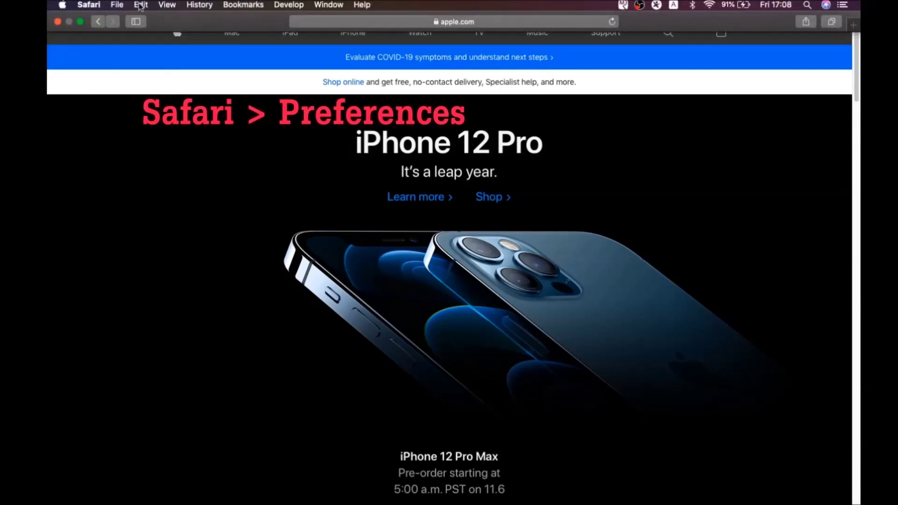
{"action": "left_click", "coordinate": [88, 5]}
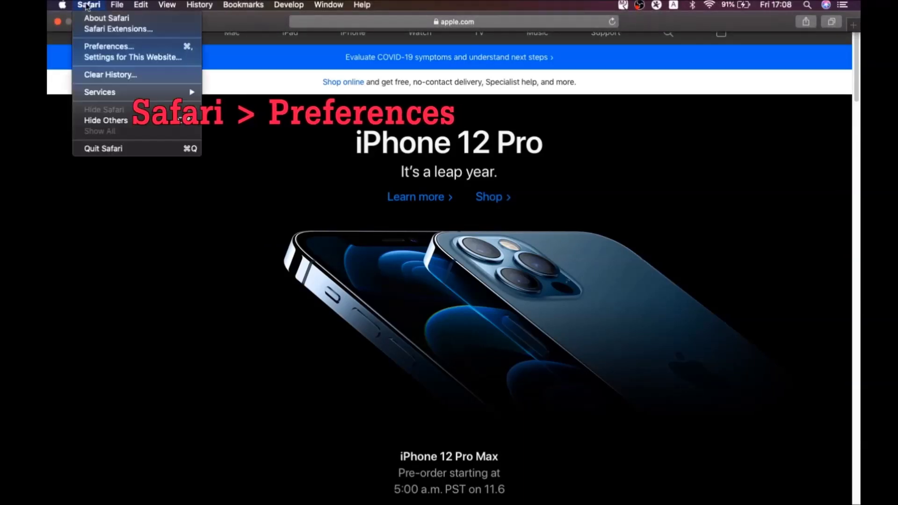
{"action": "left_click", "coordinate": [113, 47]}
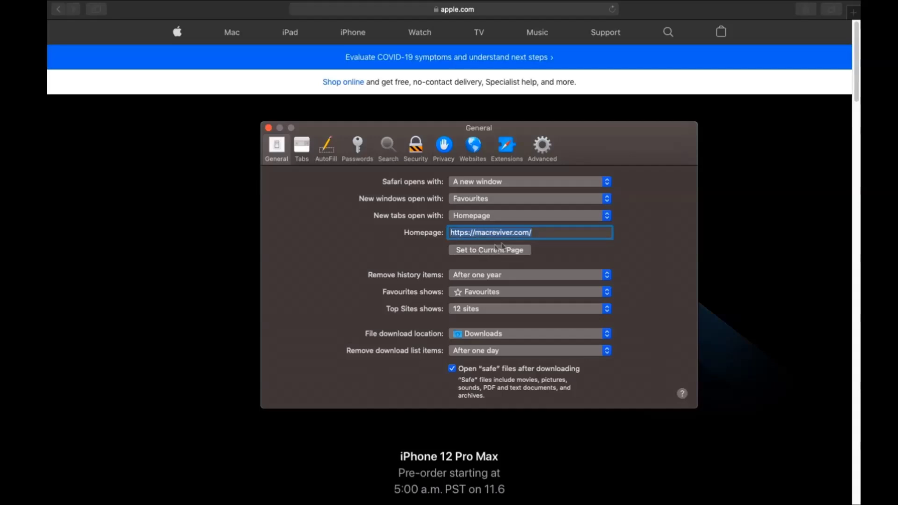
{"action": "left_click", "coordinate": [536, 232]}
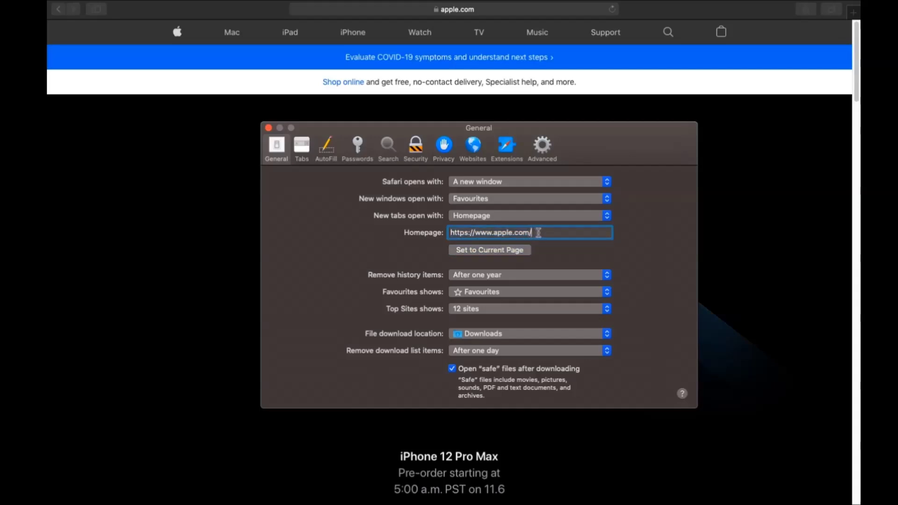
Make Google Safari's search engine
{"action": "left_click", "coordinate": [387, 147]}
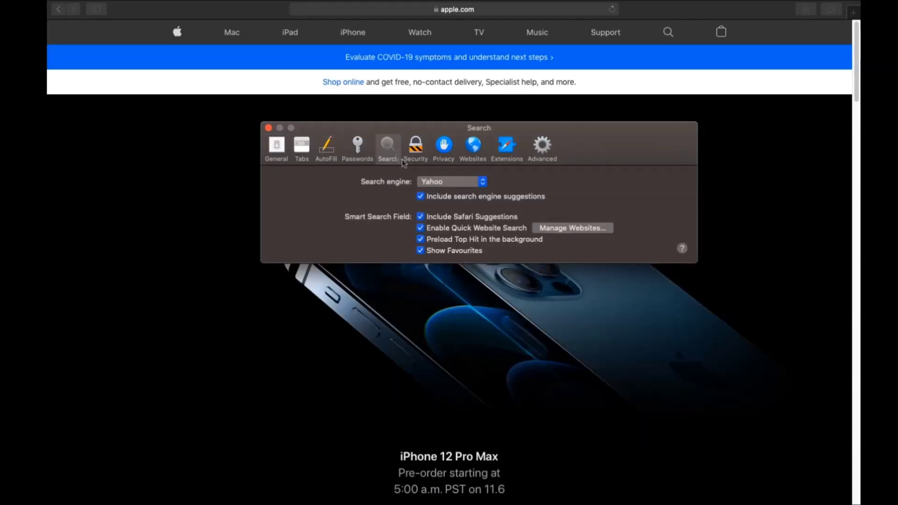
{"action": "left_click", "coordinate": [439, 182]}
{"action": "left_click", "coordinate": [440, 201]}
Try uninstalling the Porn Block Plus extension and reveal its app in Finder
{"action": "left_click", "coordinate": [506, 150]}
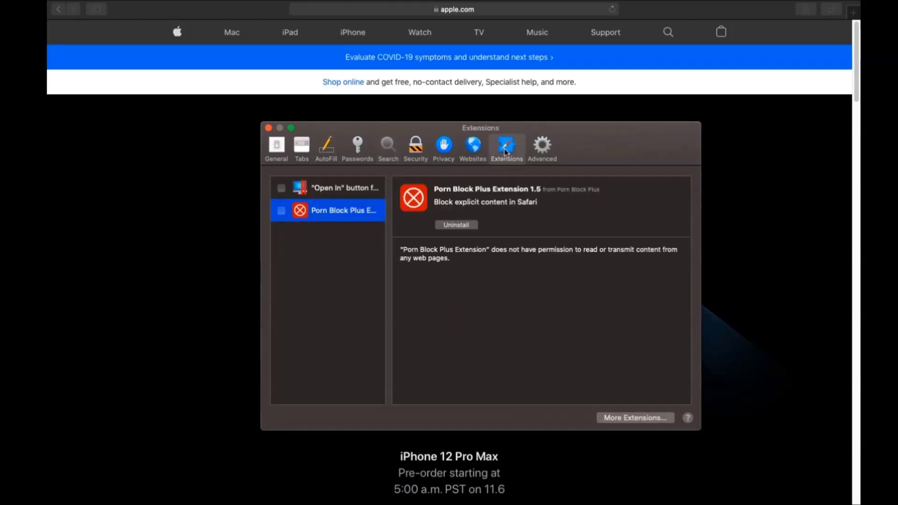
{"action": "left_click", "coordinate": [454, 225]}
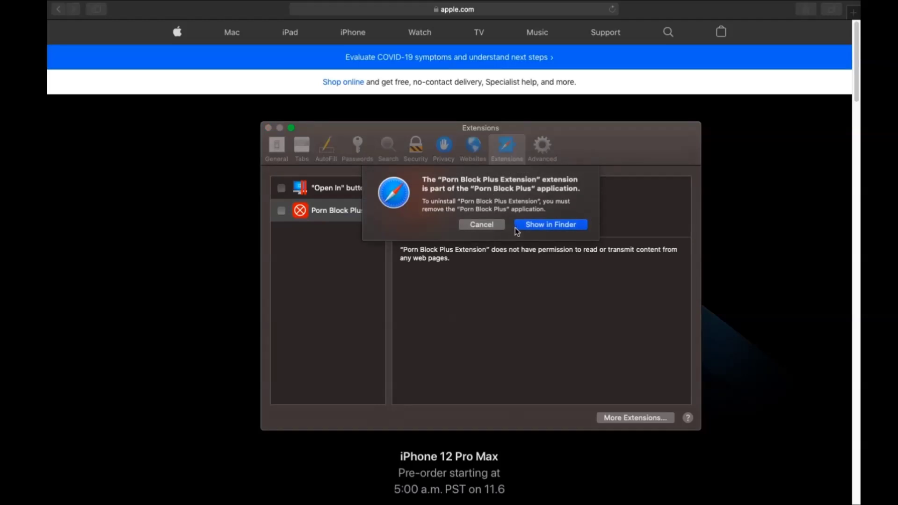
{"action": "left_click", "coordinate": [518, 226]}
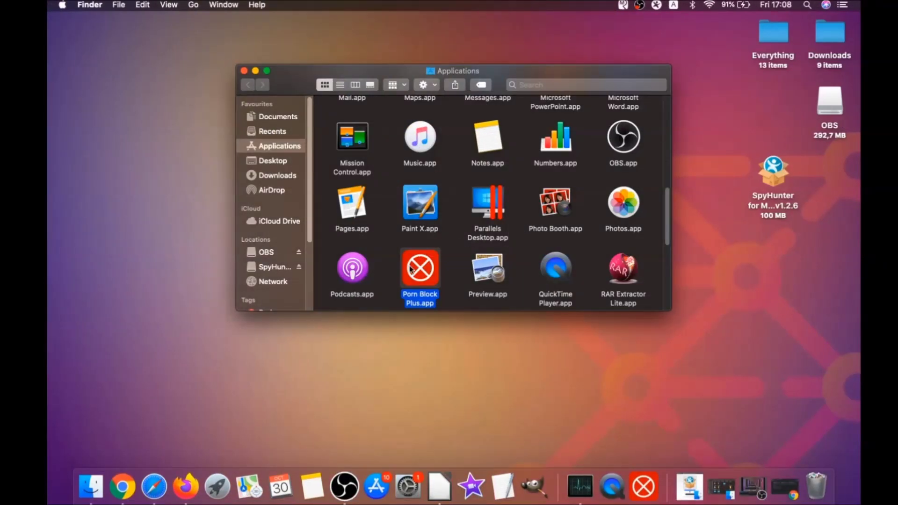
Drag Porn Block Plus.app to the Bin and approve it with the admin password
{"action": "left_click_drag", "start_coordinate": [409, 269], "coordinate": [816, 482]}
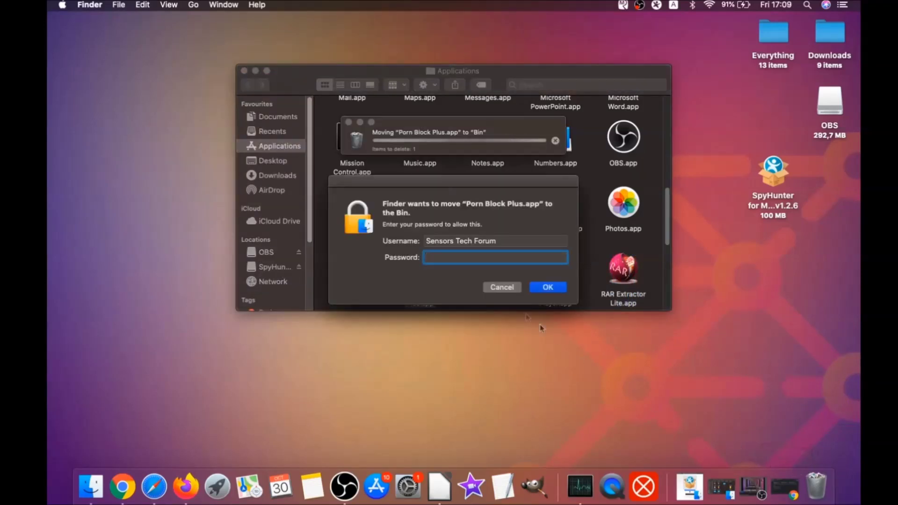
{"action": "type", "text": "••••"}
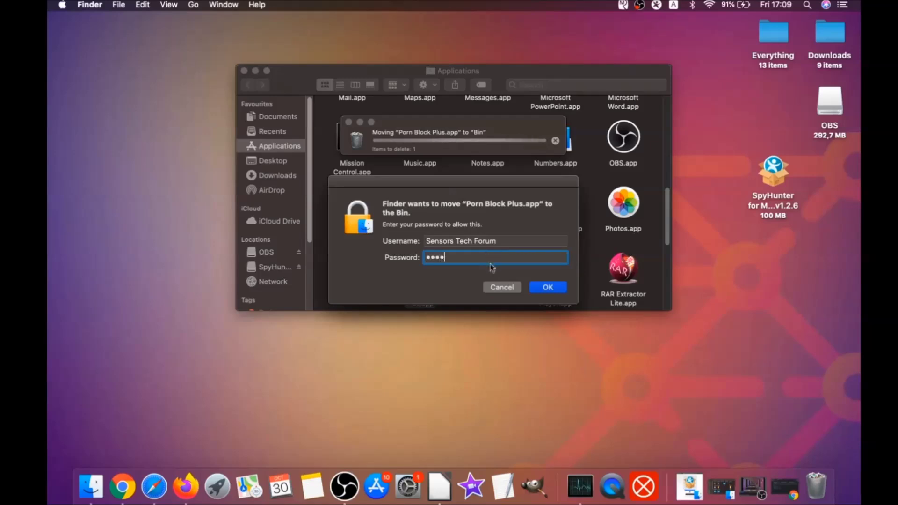
{"action": "type", "text": "••••"}
{"action": "left_click", "coordinate": [539, 288]}
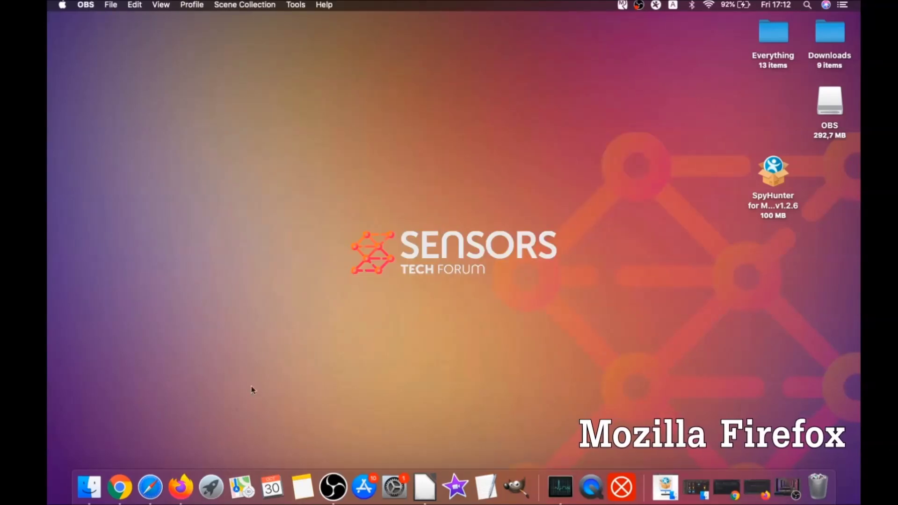
In Firefox's Add-ons Manager, disable Superpowers for Instagram and alice gear dice
{"action": "left_click", "coordinate": [181, 486]}
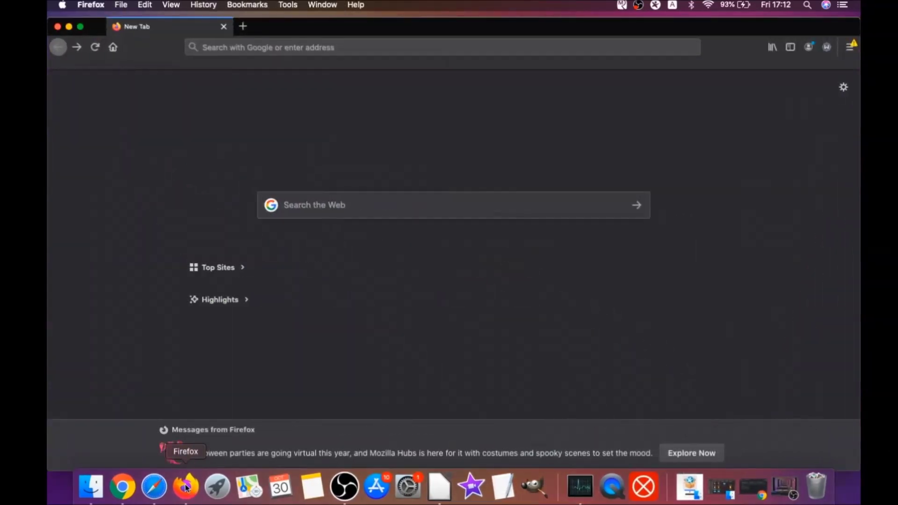
{"action": "left_click", "coordinate": [847, 49]}
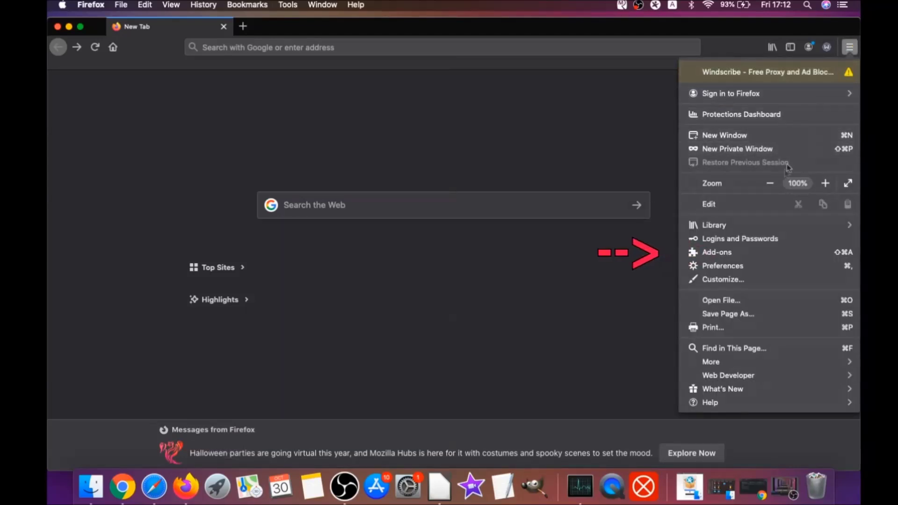
{"action": "left_click", "coordinate": [742, 254]}
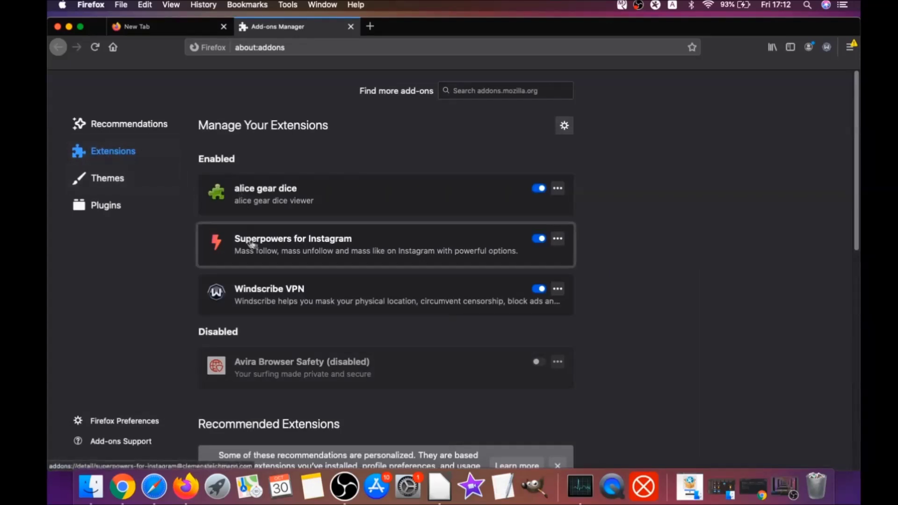
{"action": "left_click", "coordinate": [541, 239]}
{"action": "left_click", "coordinate": [541, 190]}
Remove alice gear dice and Superpowers for Instagram, confirming each removal
{"action": "left_click", "coordinate": [556, 189]}
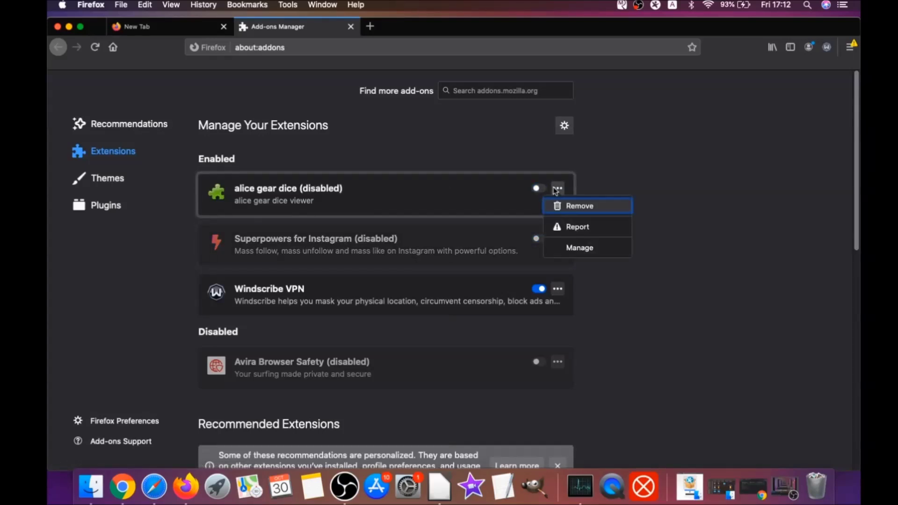
{"action": "left_click", "coordinate": [570, 206]}
{"action": "left_click", "coordinate": [510, 132]}
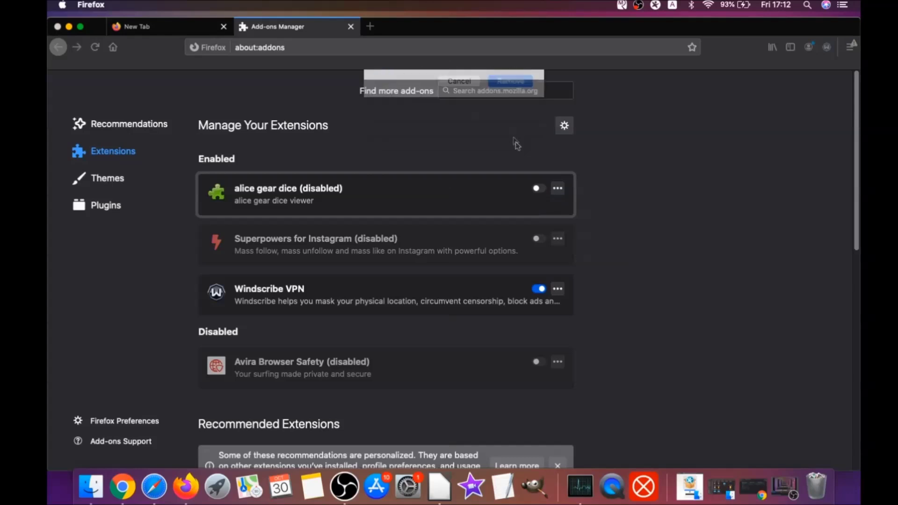
{"action": "left_click", "coordinate": [557, 225]}
{"action": "left_click", "coordinate": [565, 241]}
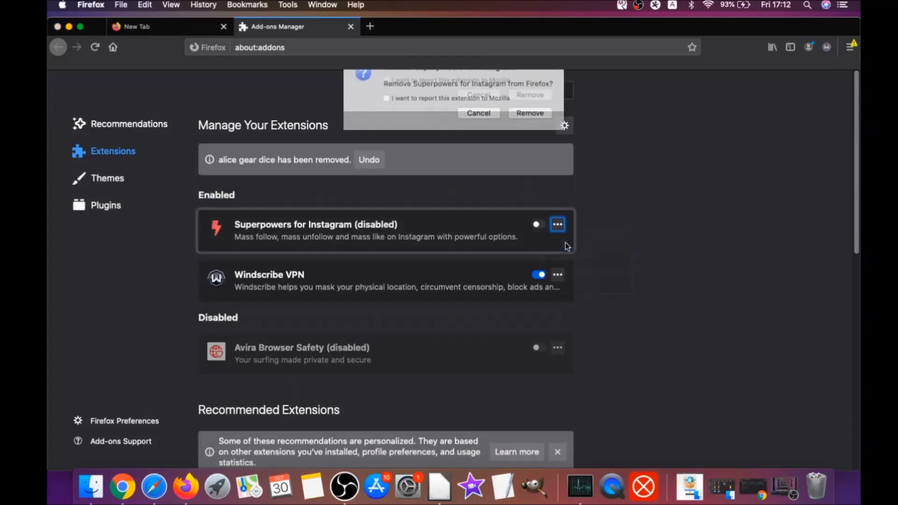
{"action": "left_click", "coordinate": [531, 126]}
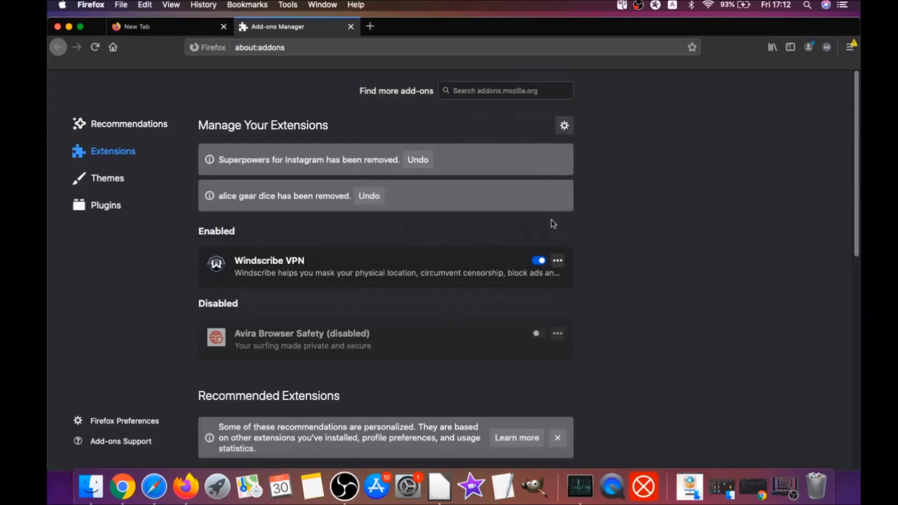
Refresh Firefox to its defaults from the about:support page
{"action": "left_click", "coordinate": [270, 49]}
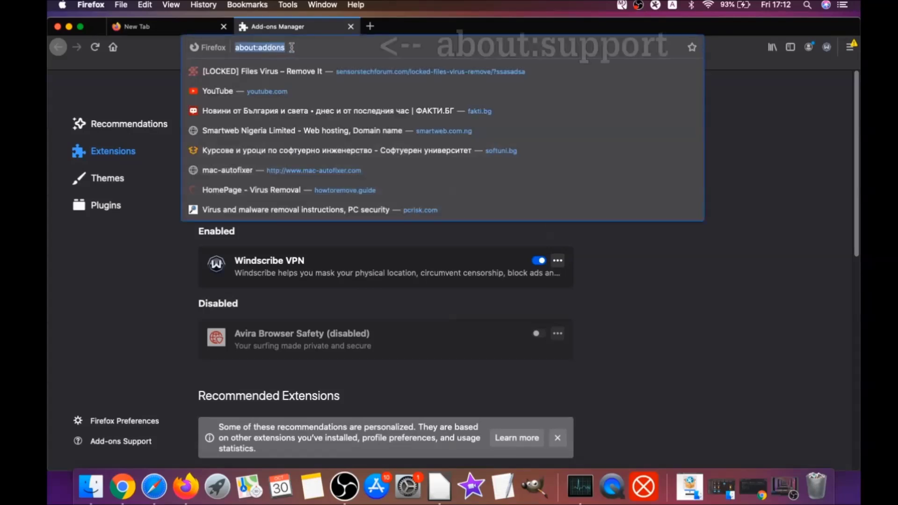
{"action": "type", "text": "a"}
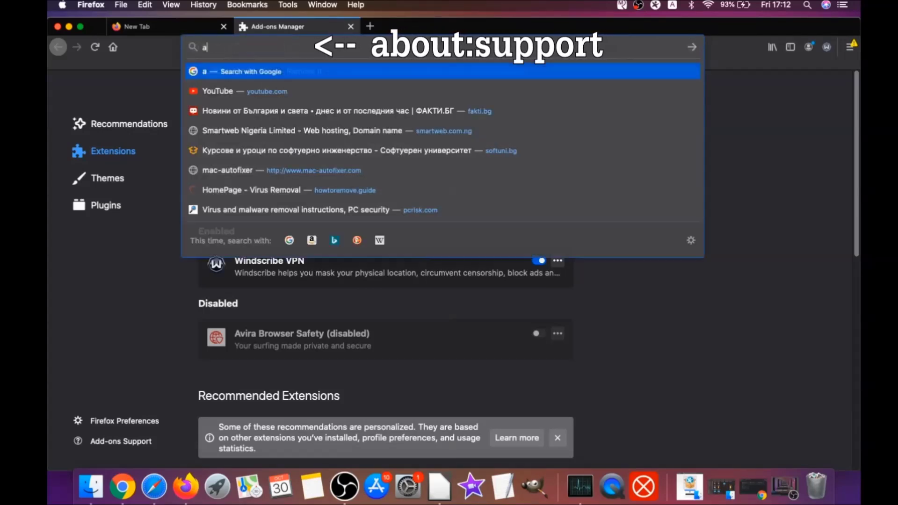
{"action": "type", "text": "bout:support"}
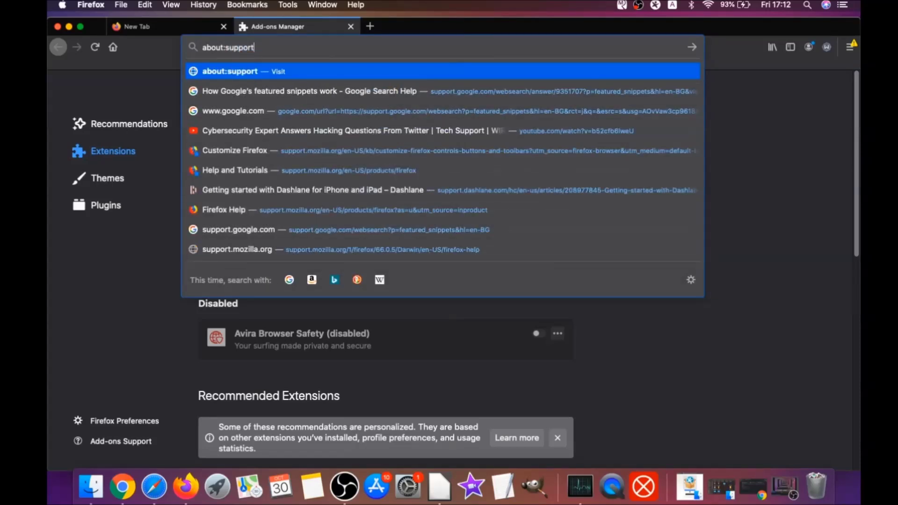
{"action": "key", "text": "Return"}
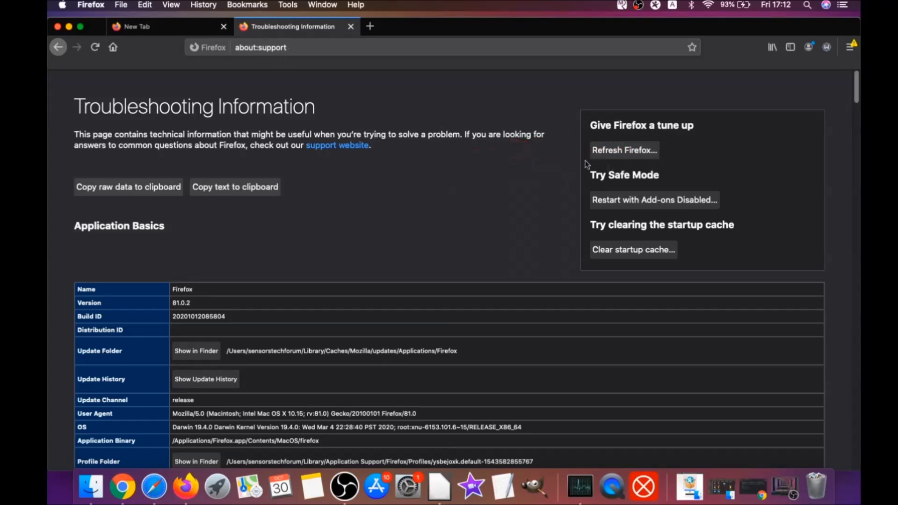
{"action": "left_click", "coordinate": [624, 151]}
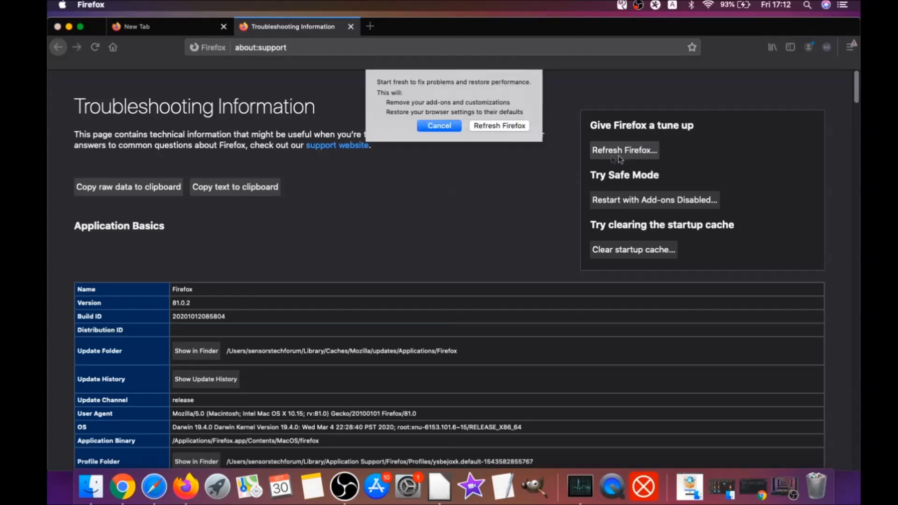
{"action": "left_click", "coordinate": [499, 126]}
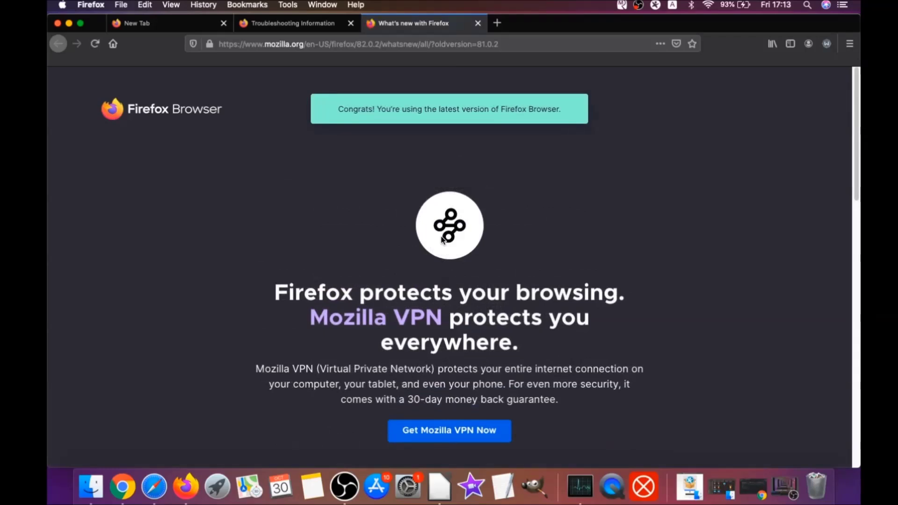
Return to the Troubleshooting Information tab and minimise the Firefox window
{"action": "left_click_drag", "start_coordinate": [339, 109], "coordinate": [558, 108]}
{"action": "scroll", "coordinate": [428, 226], "scroll_direction": "down", "scroll_amount": 4}
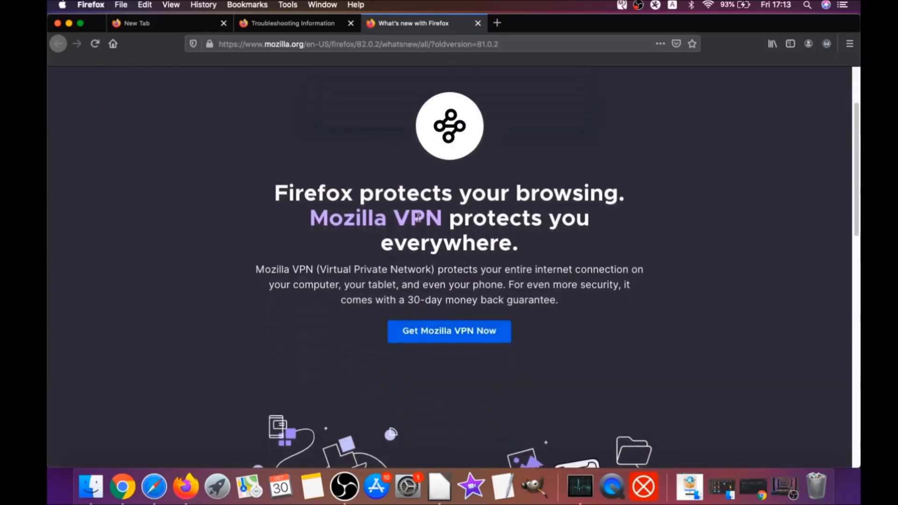
{"action": "left_click", "coordinate": [314, 27]}
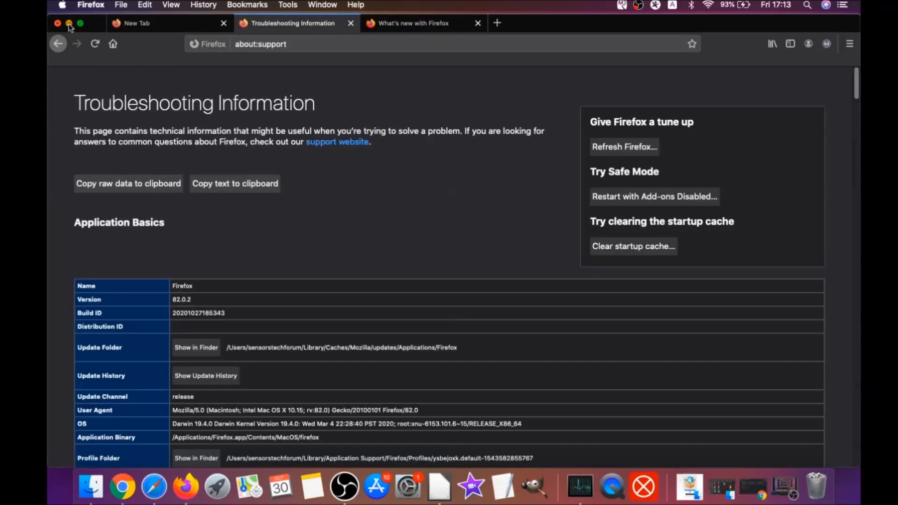
{"action": "left_click", "coordinate": [69, 23]}
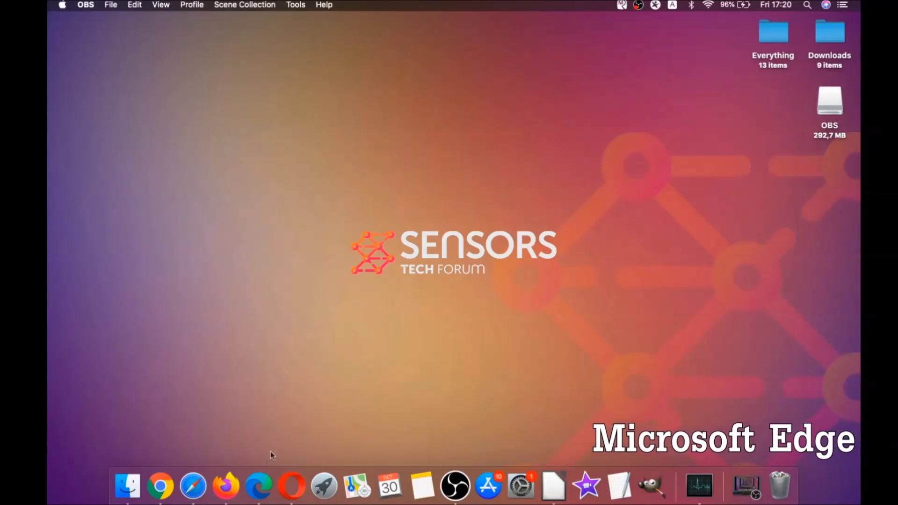
Open Edge's edge://settings/clearBrowserData page and set the time range to All Time
{"action": "left_click", "coordinate": [259, 486]}
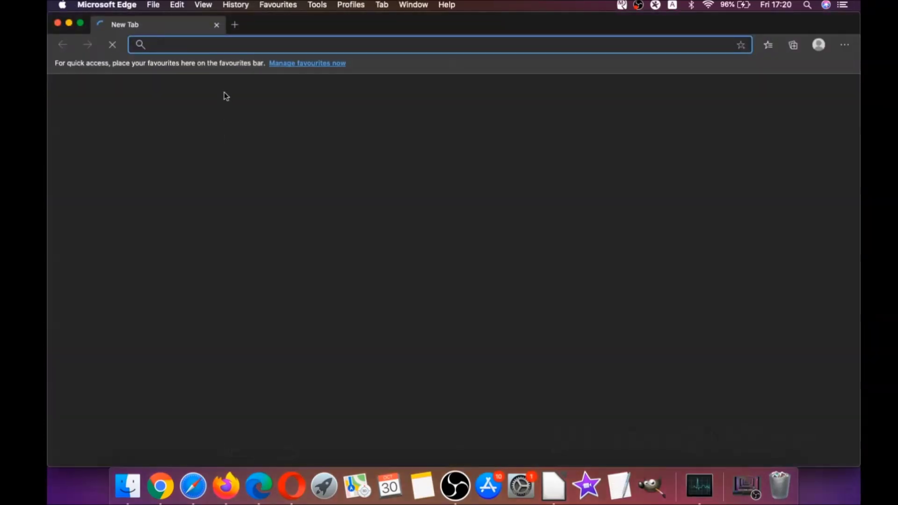
{"action": "type", "text": "edge:"}
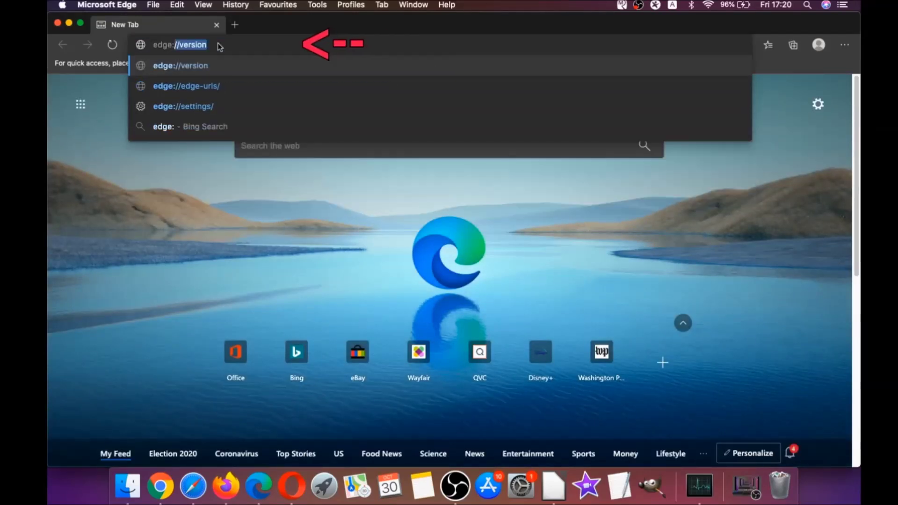
{"action": "type", "text": "//settings"}
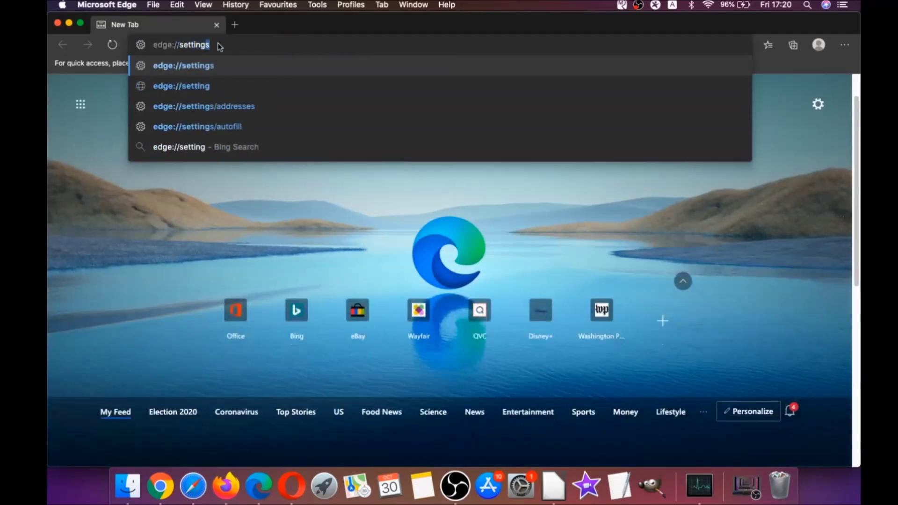
{"action": "type", "text": "/clearBrowserData"}
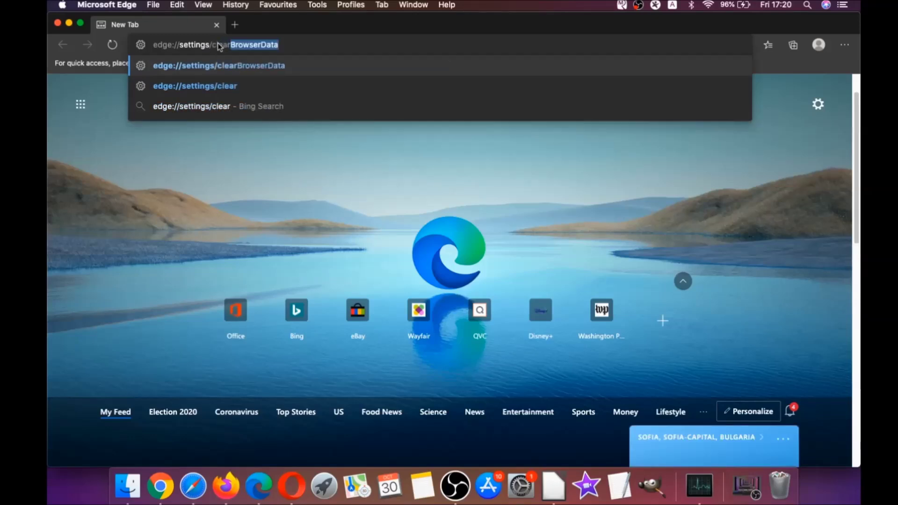
{"action": "key", "text": "Return"}
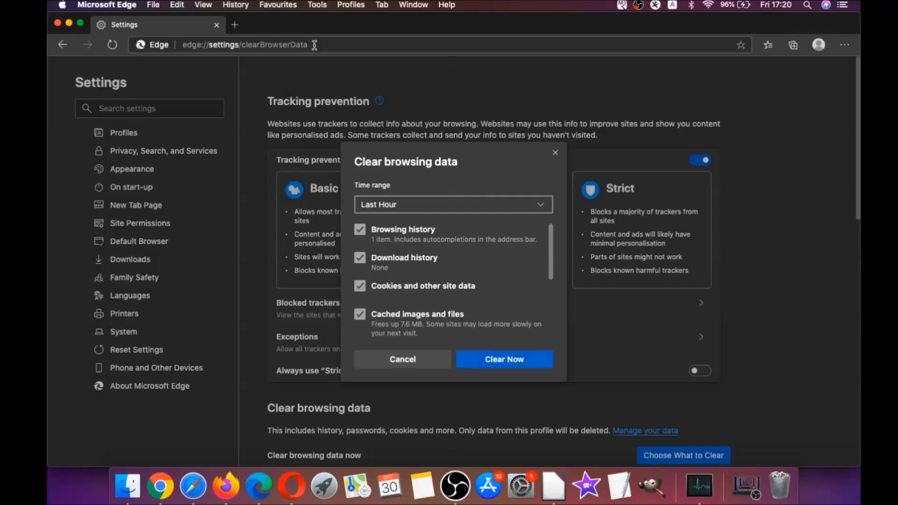
{"action": "left_click", "coordinate": [418, 205]}
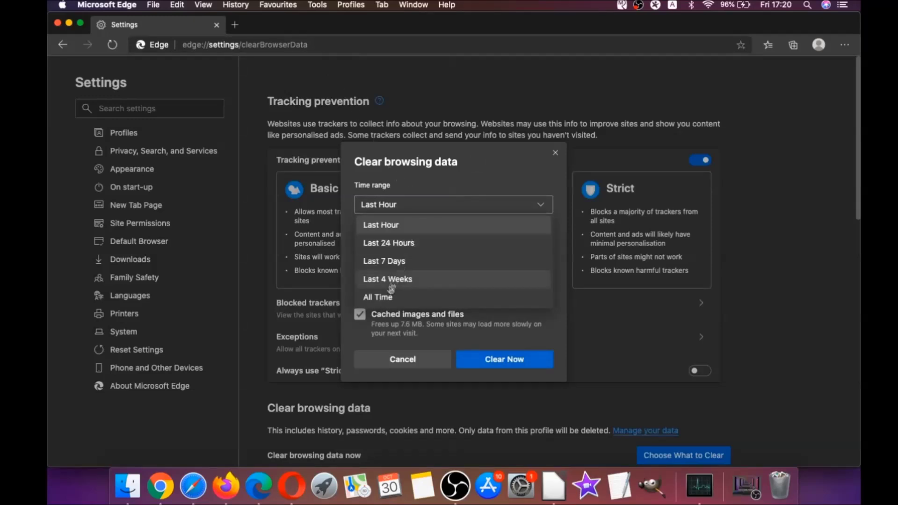
{"action": "left_click", "coordinate": [386, 298]}
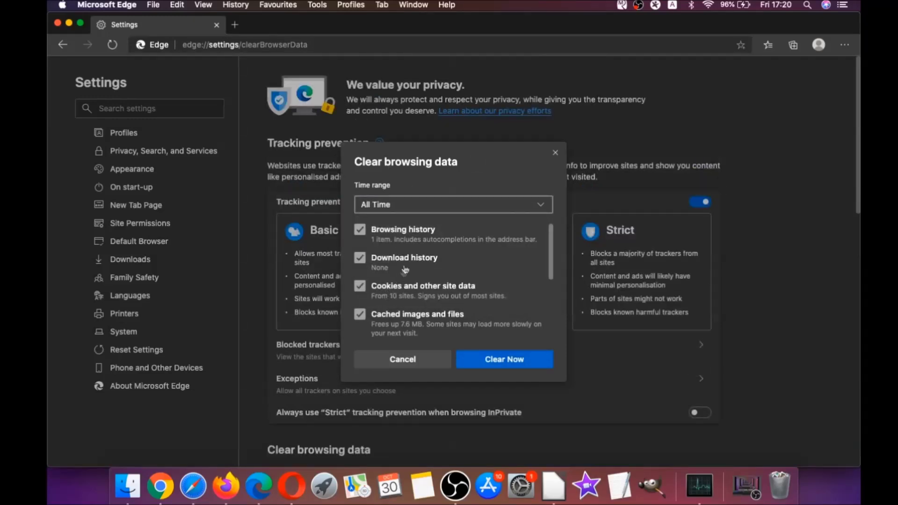
Include autofill form data, clear the browsing data, and close Edge
{"action": "scroll", "coordinate": [405, 270], "scroll_direction": "down", "scroll_amount": 5}
{"action": "left_click", "coordinate": [359, 260]}
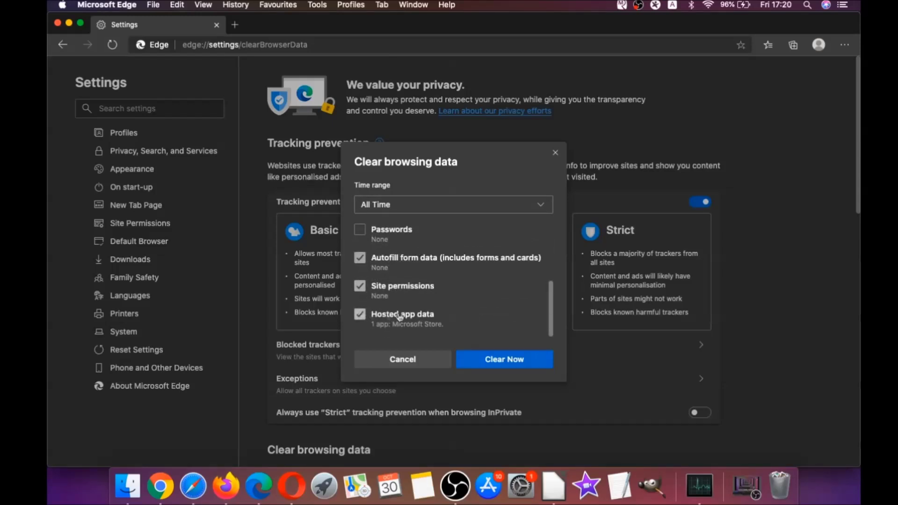
{"action": "left_click", "coordinate": [491, 358]}
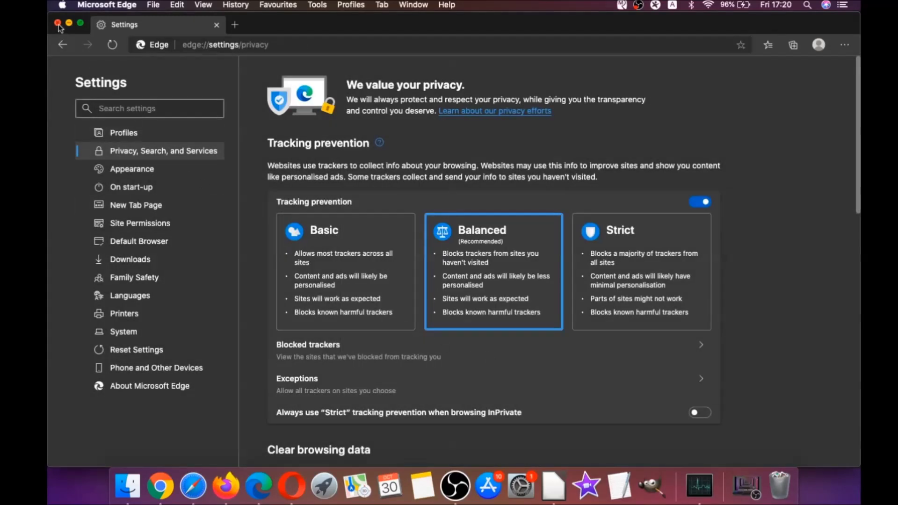
{"action": "left_click", "coordinate": [59, 25]}
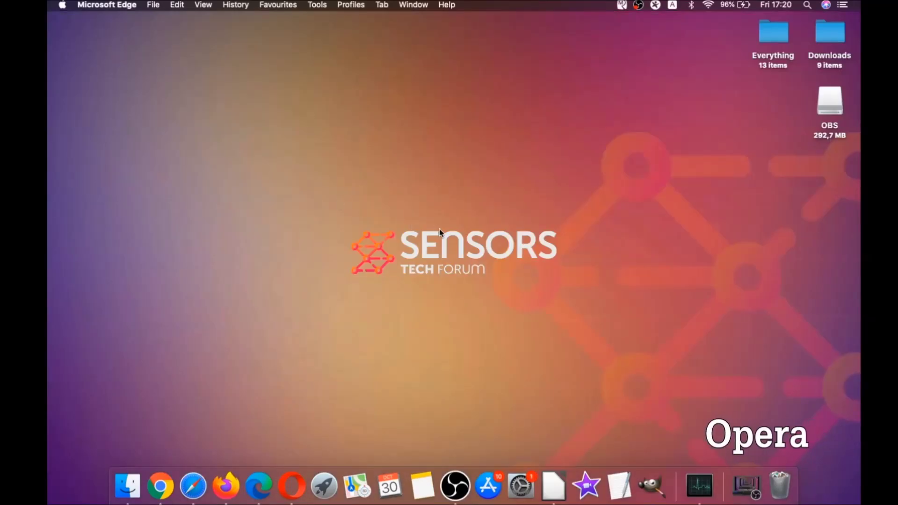
{"action": "left_click", "coordinate": [299, 481]}
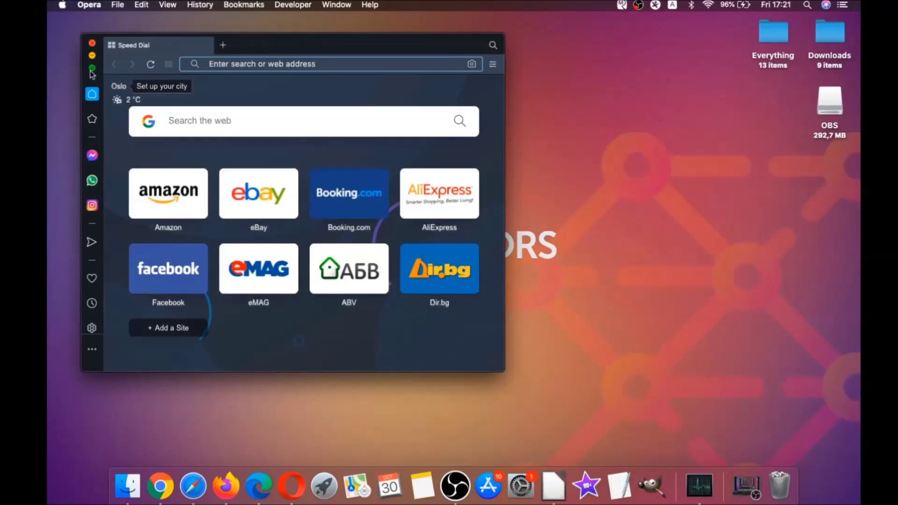
Open Opera's opera://settings/clearBrowserData page full screen, Advanced view, time range All time
{"action": "key", "text": "super+ctrl+f"}
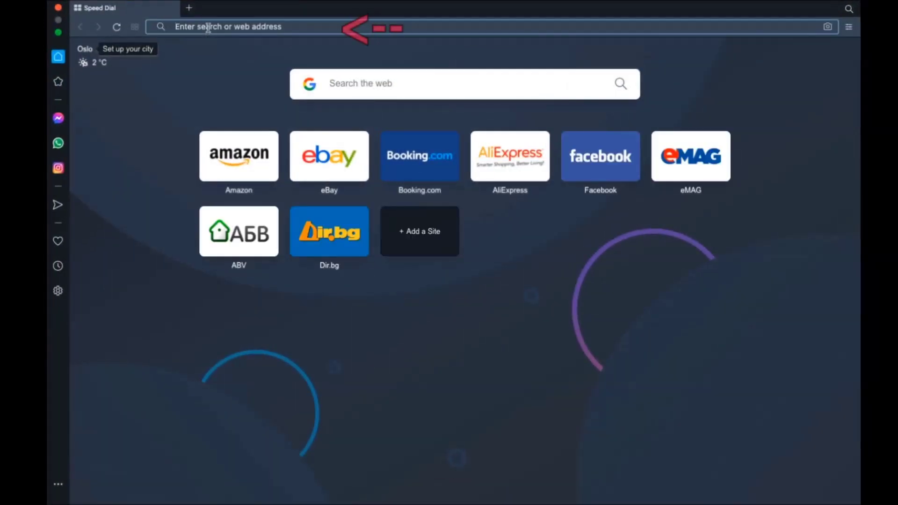
{"action": "type", "text": "opera:"}
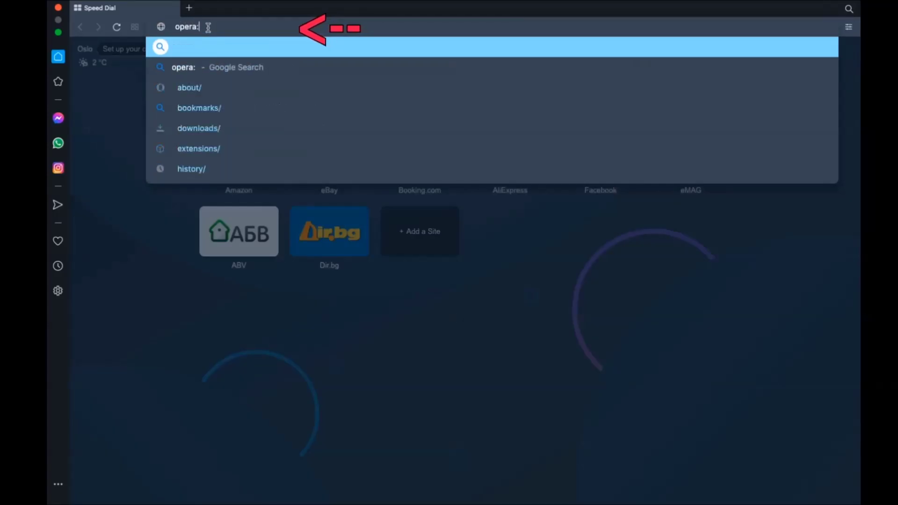
{"action": "type", "text": "//setting"}
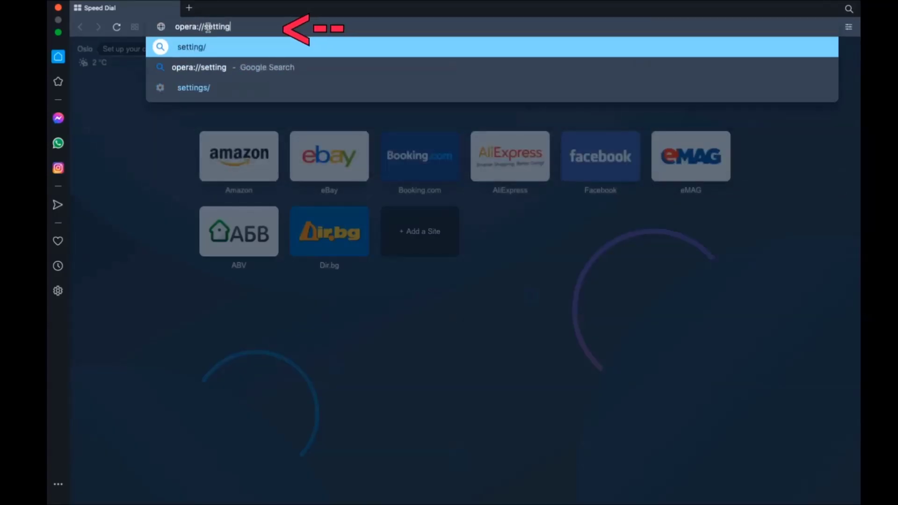
{"action": "type", "text": "s/clearBrowser"}
{"action": "type", "text": "Data"}
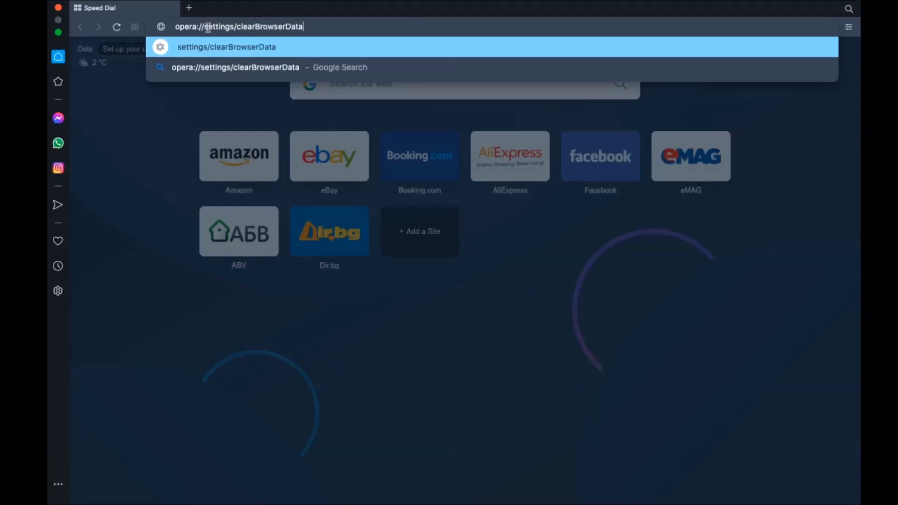
{"action": "key", "text": "Return"}
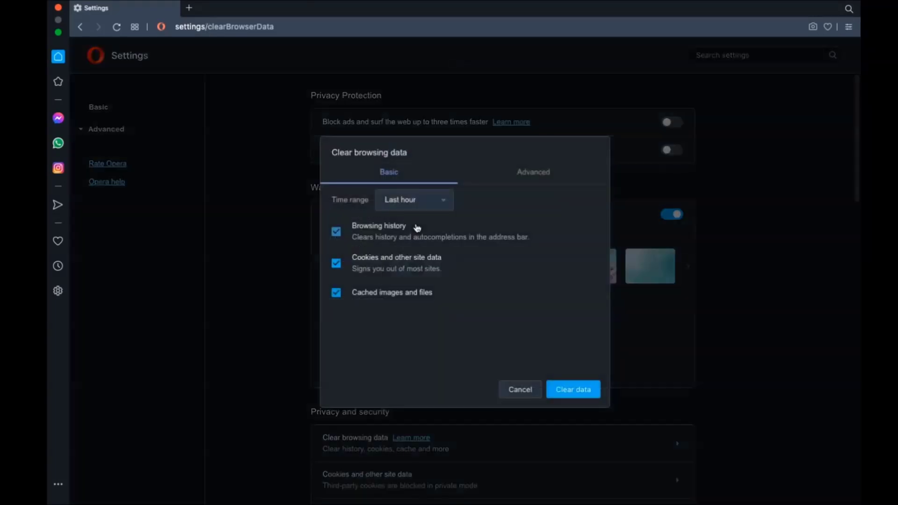
{"action": "left_click", "coordinate": [428, 206]}
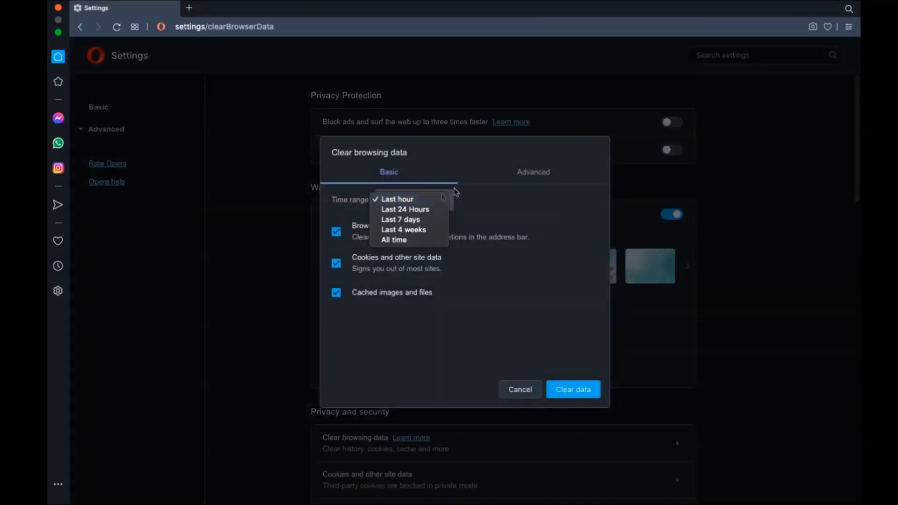
{"action": "left_click", "coordinate": [507, 177]}
{"action": "left_click", "coordinate": [529, 174]}
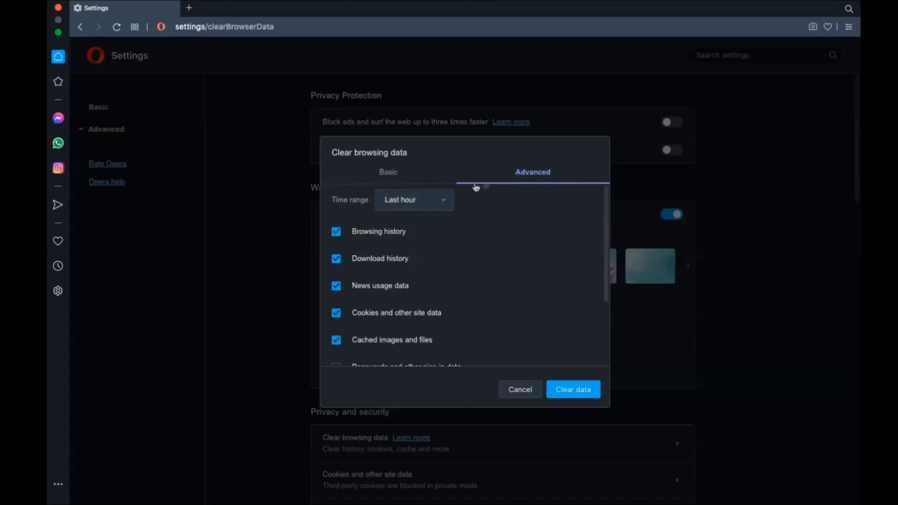
{"action": "left_click", "coordinate": [436, 204]}
{"action": "left_click", "coordinate": [412, 239]}
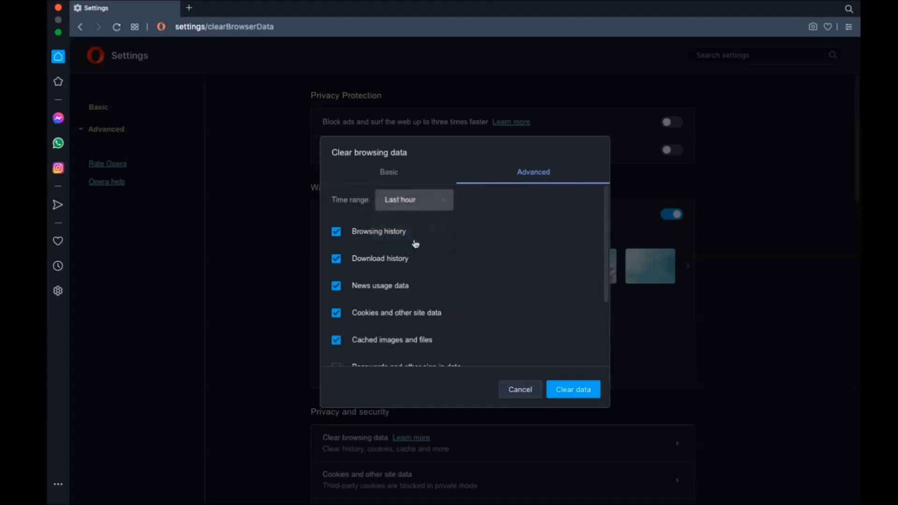
Include autofill and hosted app data, clear the data, and close Opera
{"action": "scroll", "coordinate": [411, 239], "scroll_direction": "down", "scroll_amount": 3}
{"action": "left_click", "coordinate": [361, 304]}
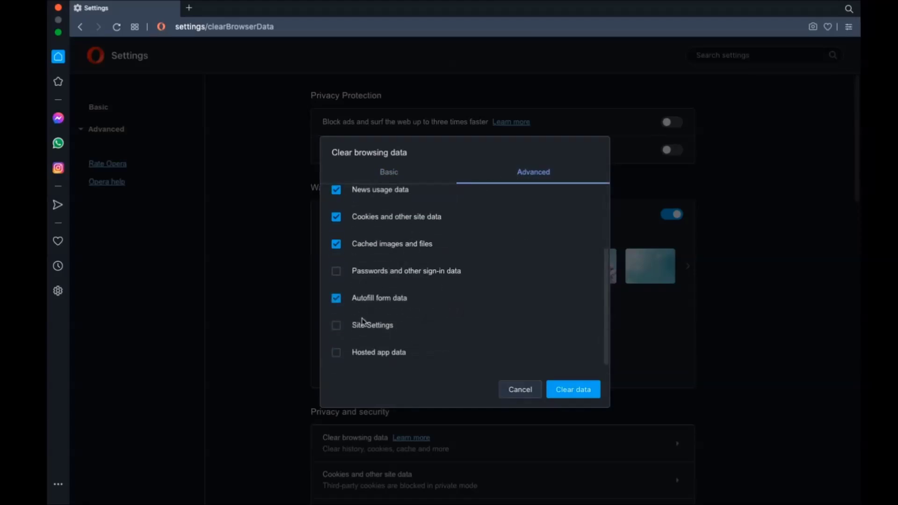
{"action": "left_click", "coordinate": [363, 354]}
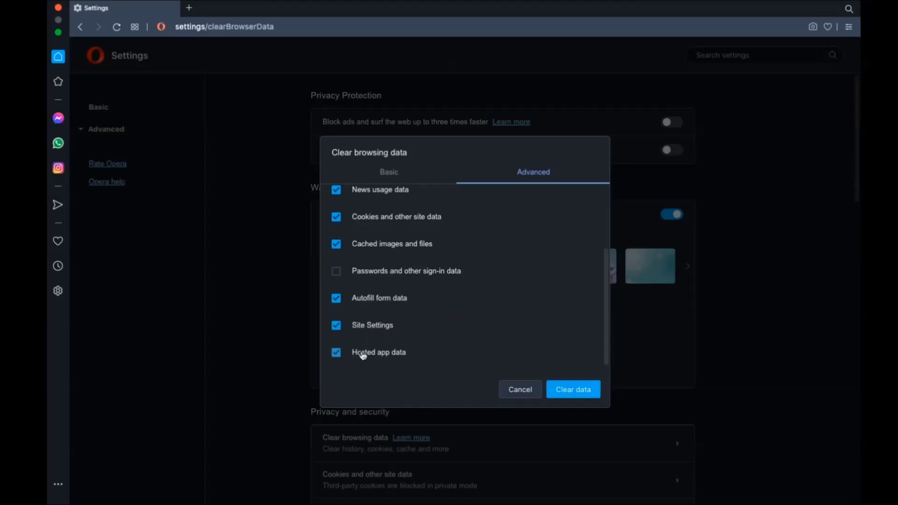
{"action": "left_click", "coordinate": [571, 391]}
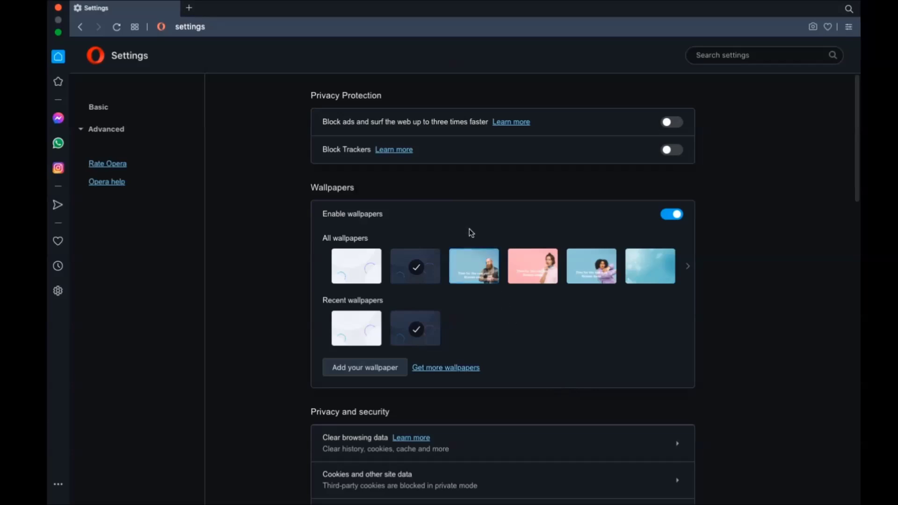
{"action": "left_click", "coordinate": [58, 6]}
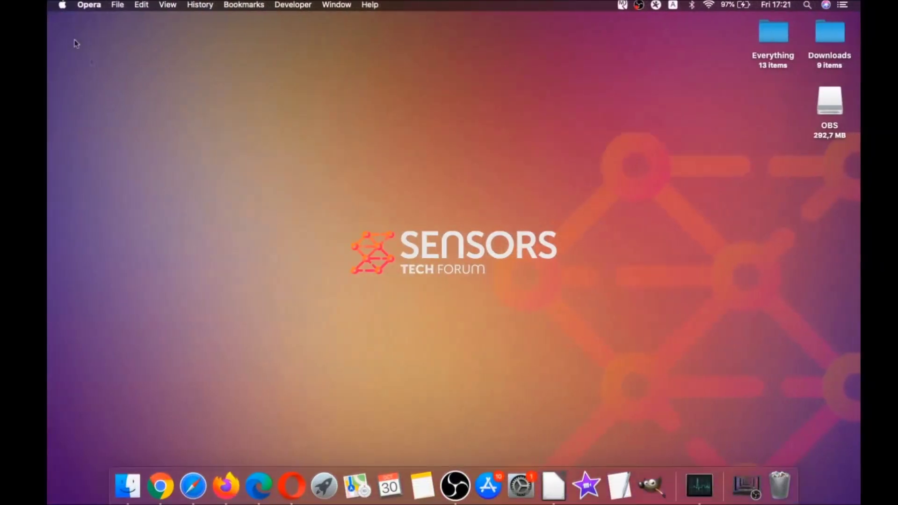